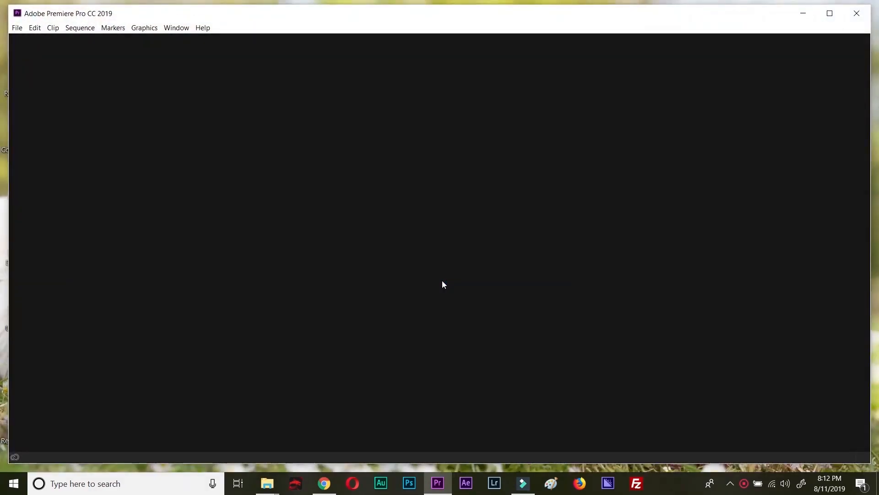
Create a new project named "Youtube Tutorial" with the default project settings.
click(18, 29)
mouse_move(32, 40)
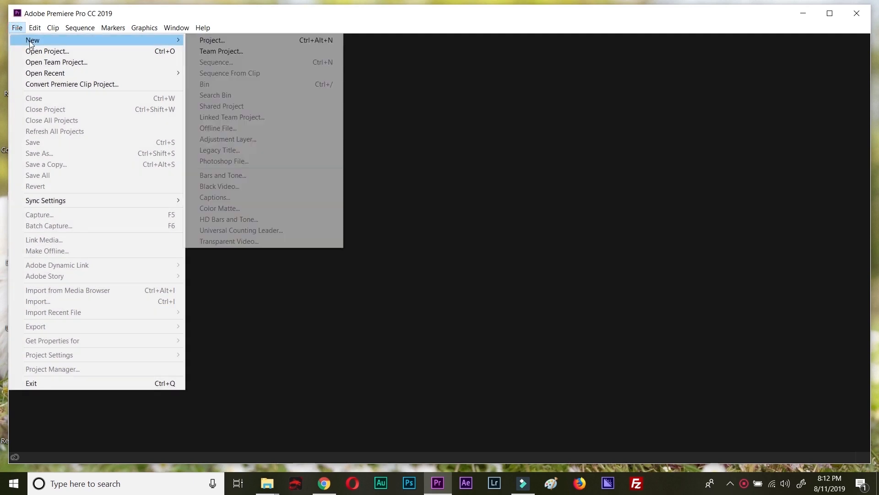
click(262, 45)
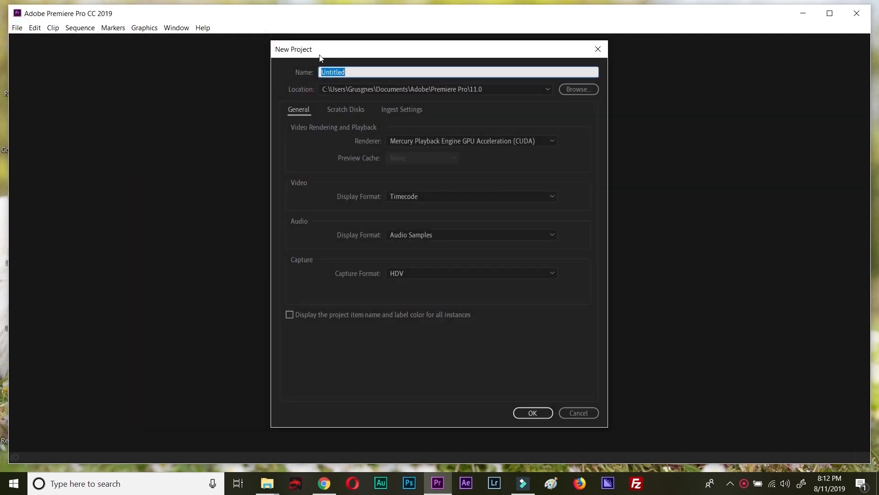
text(Youtube Tutorial)
click(533, 414)
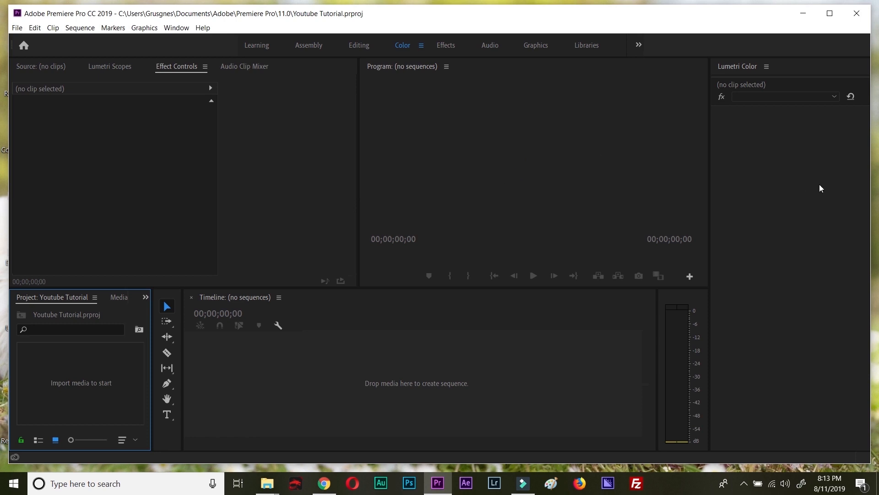
click(498, 155)
click(276, 149)
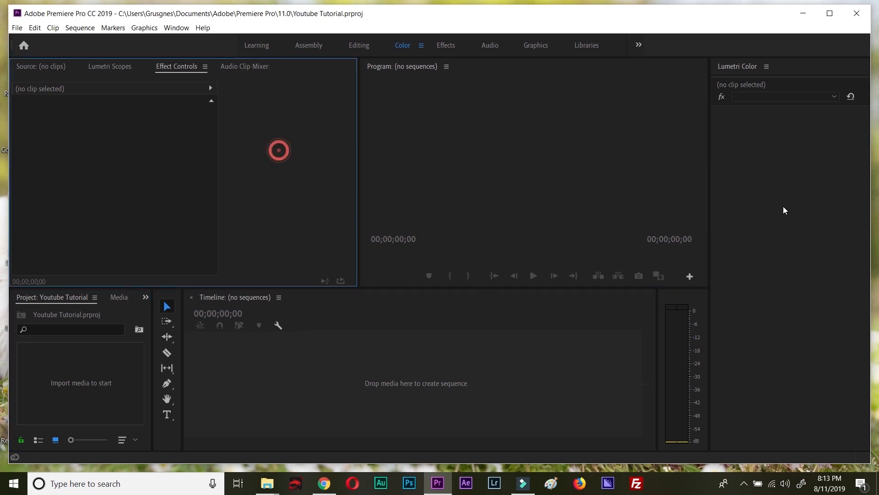
click(787, 205)
click(507, 204)
click(449, 347)
click(51, 361)
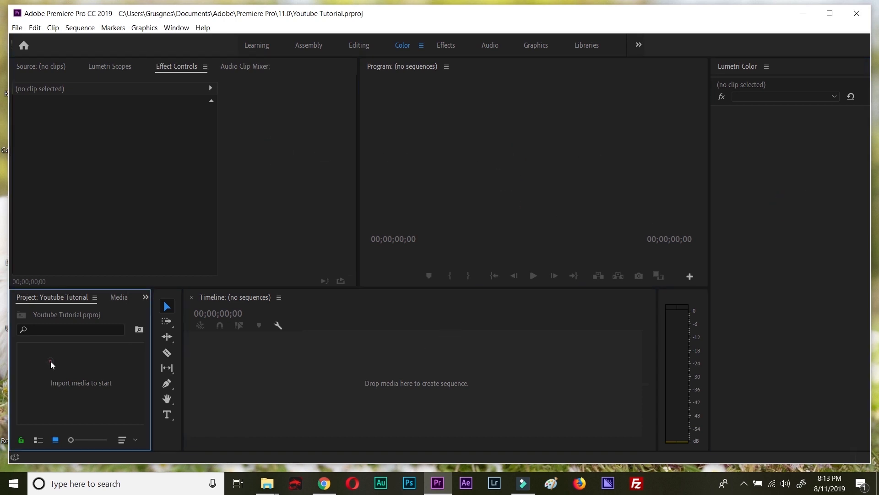
click(124, 171)
click(88, 361)
Switch to File Explorer, preview youtube tutorial.mp4 from the Data (D:) drive in VLC media player, and close the player.
click(267, 483)
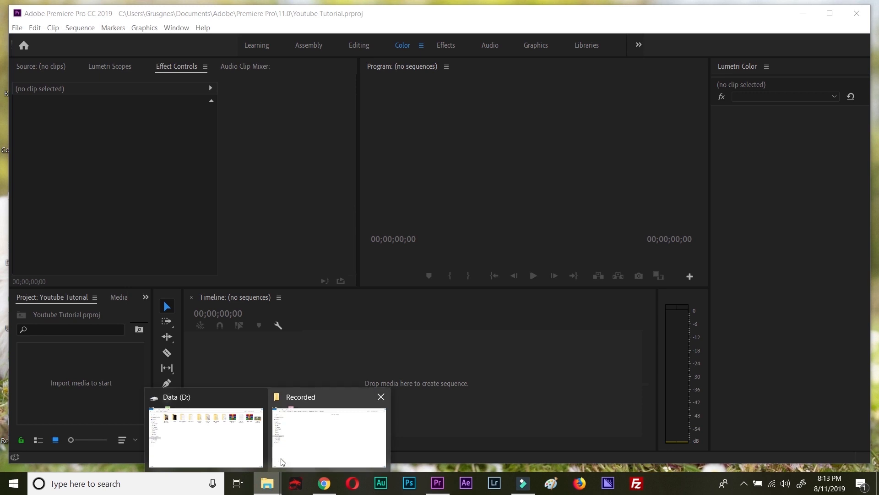
click(224, 406)
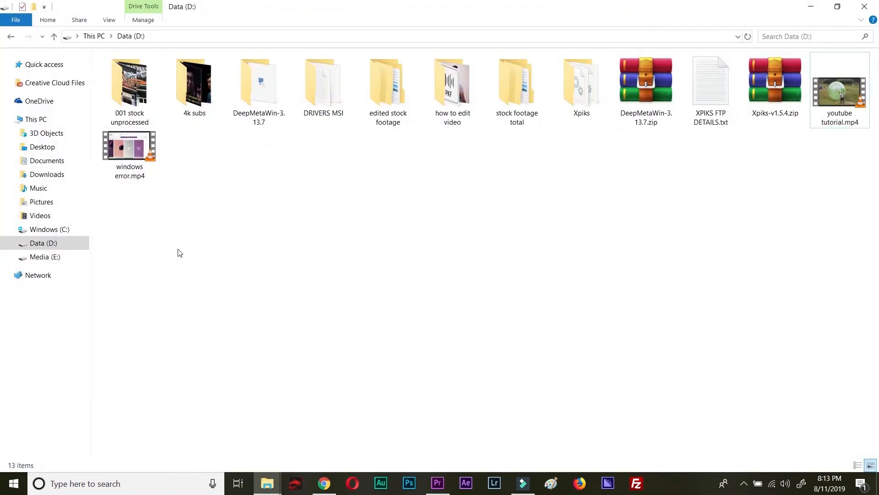
double_click(840, 95)
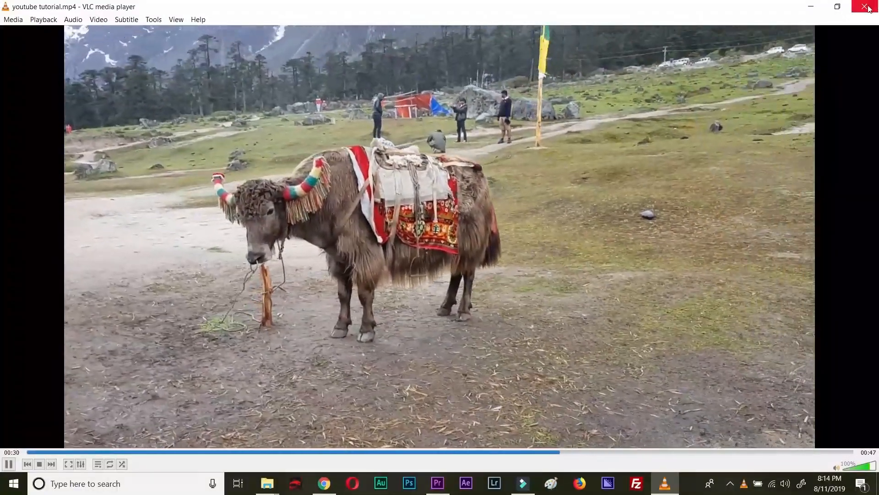
click(864, 6)
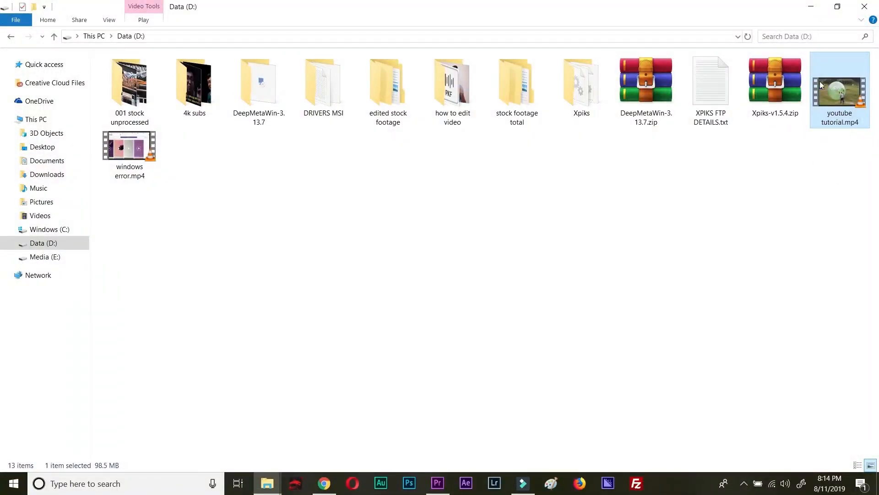
drag(855, 75, 845, 100)
Switch back to Premiere Pro and import youtube tutorial.mp4 from the Data (D:) drive into the project.
click(438, 483)
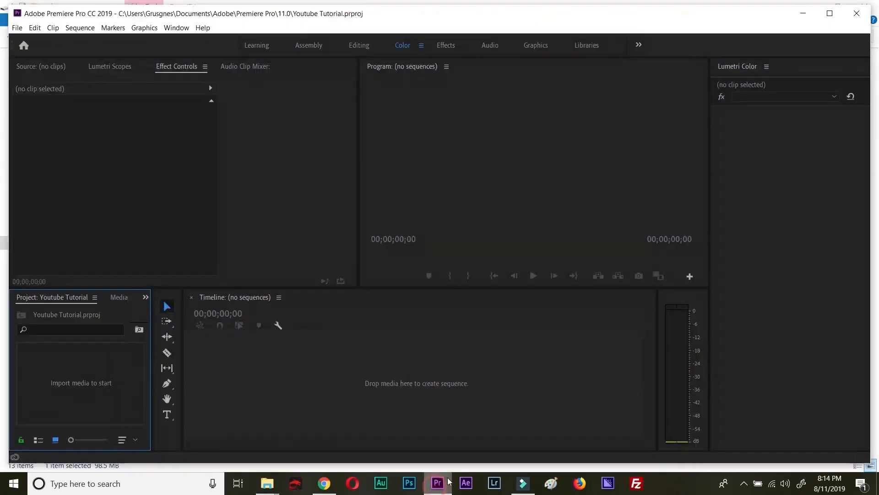
double_click(92, 380)
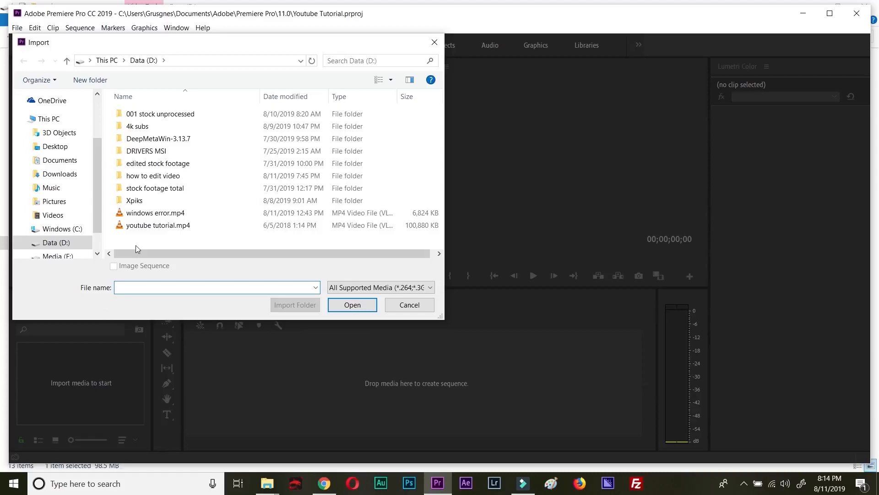
click(144, 225)
double_click(144, 226)
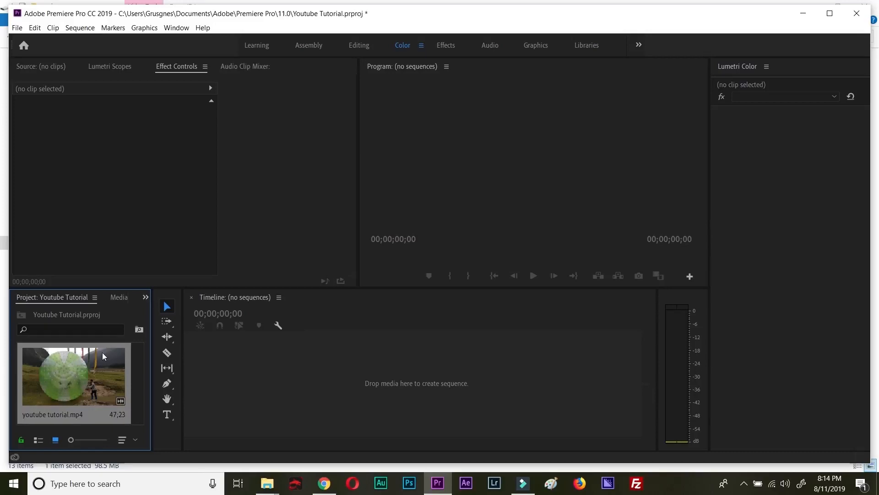
Open youtube tutorial.mp4 in the Source monitor and scrub through the footage to 00;00;15;00.
double_click(64, 370)
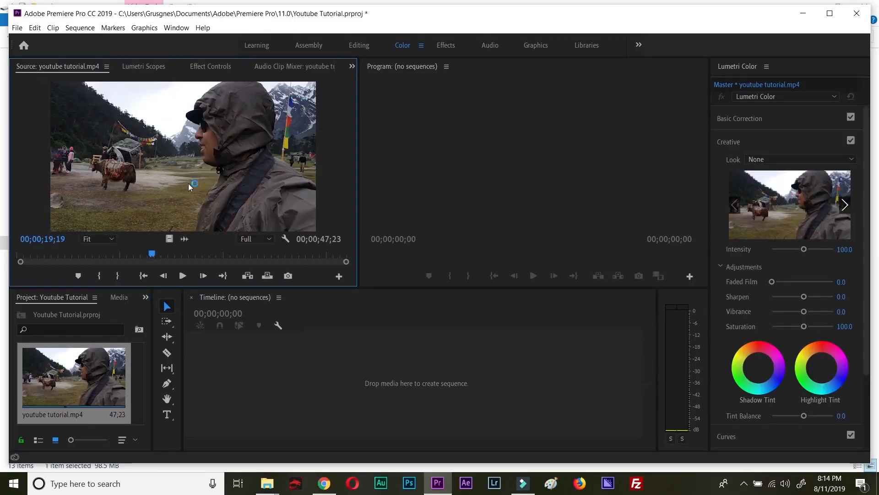
mouse_move(20, 262)
mouse_down()
mouse_move(96, 263)
mouse_move(20, 263)
mouse_up()
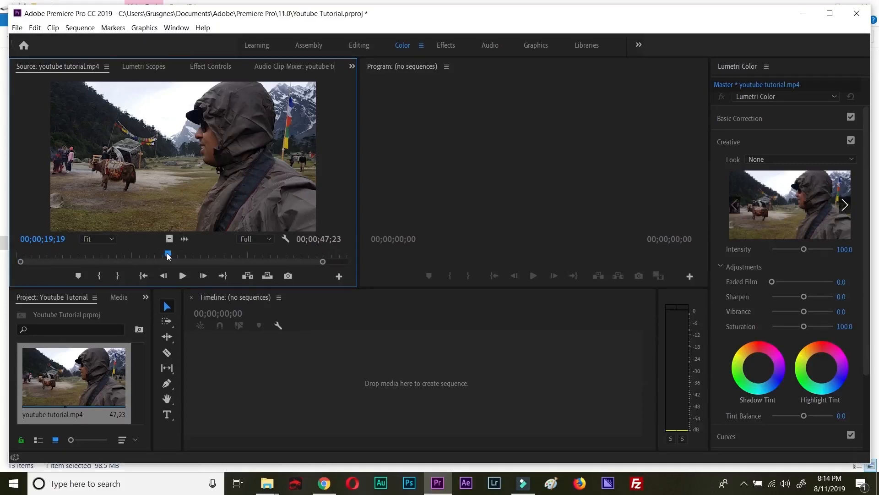
drag(168, 255, 117, 252)
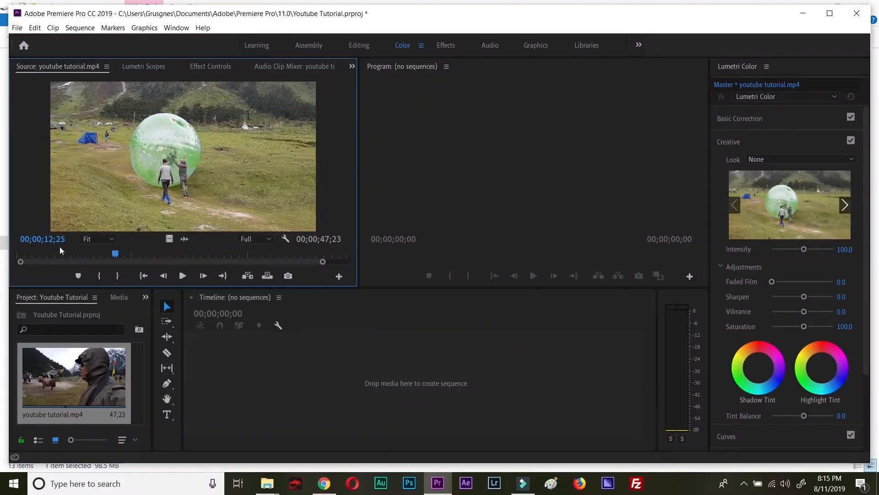
drag(112, 255, 133, 257)
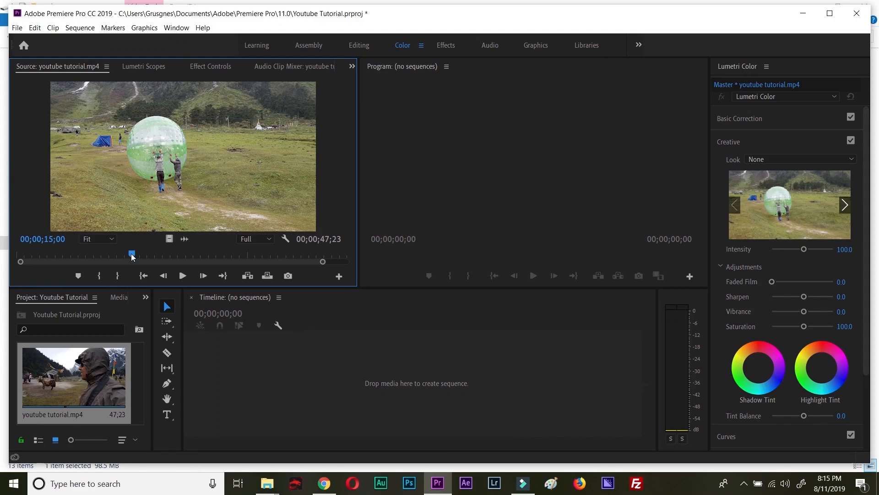
Mark the source clip's in point at 00;00;00;00 and its out point at 00;00;15;05.
drag(131, 255, 1, 244)
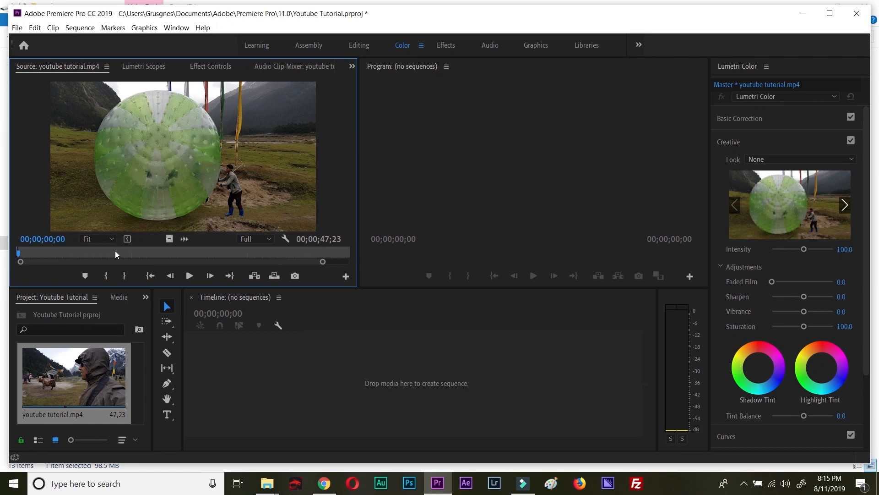
drag(18, 252, 134, 252)
key(o)
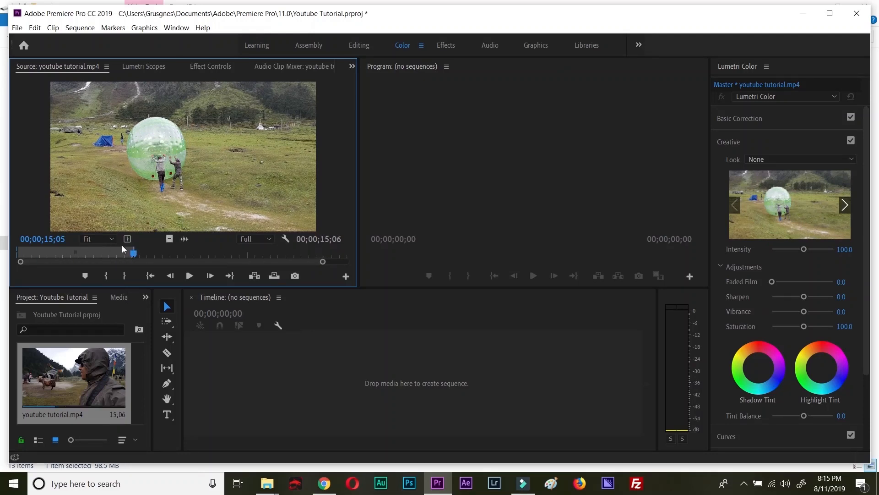
Create a sequence from the marked section of the clip, play it through and return the playhead to the start.
drag(122, 156, 204, 377)
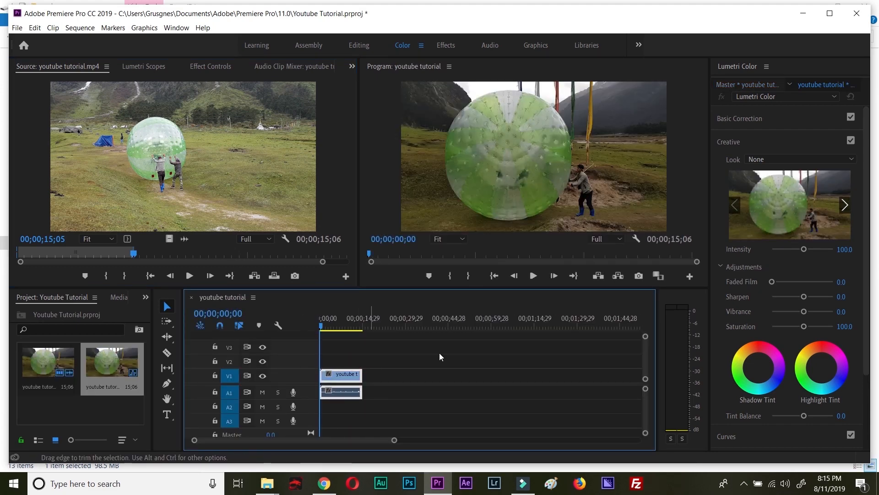
click(533, 277)
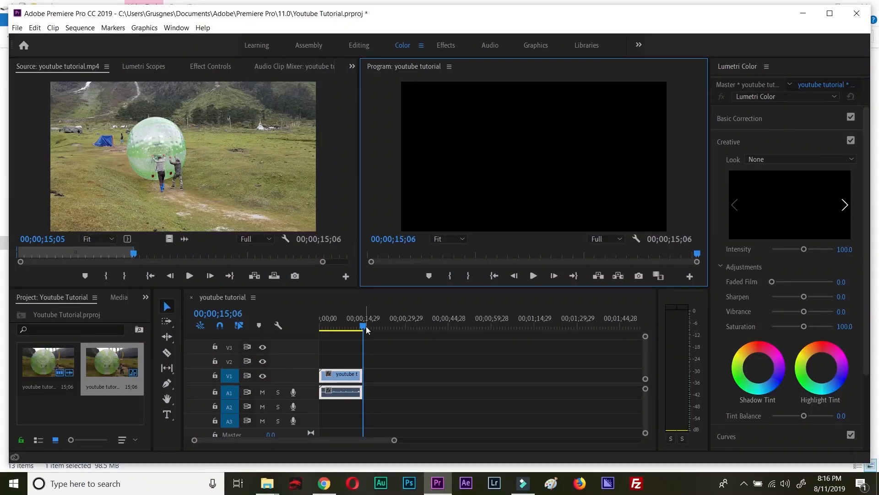
drag(366, 326, 319, 321)
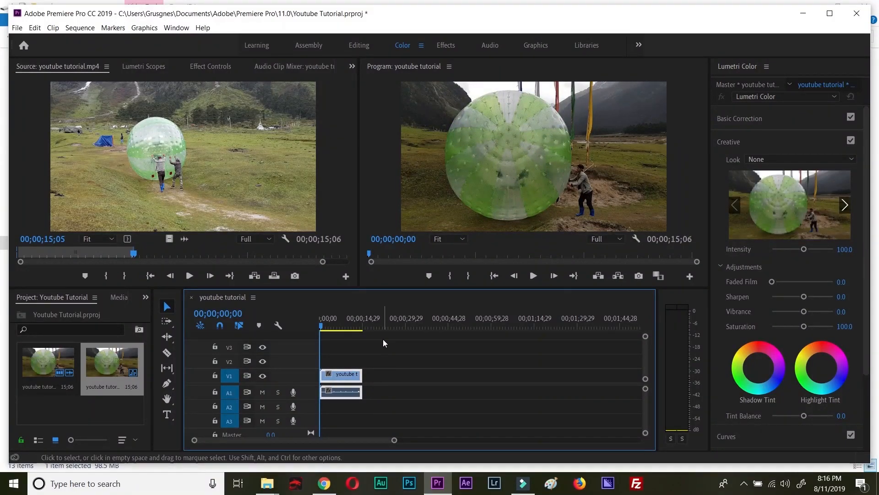
Undo the creation of the sequence and the source clip's out point.
key(Delete)
key(ctrl+z)
key(ctrl+z)
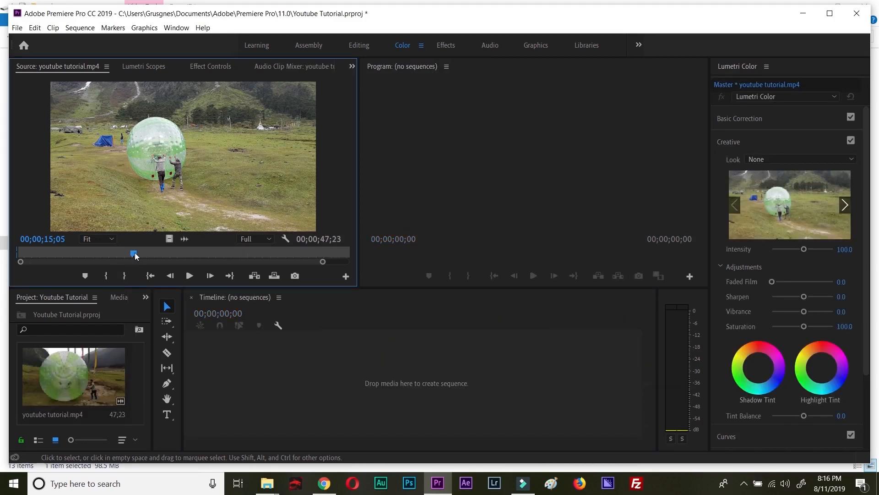
Rewind the source clip to 00;00;00;00 and create a sequence from its full length.
drag(135, 253, 1, 232)
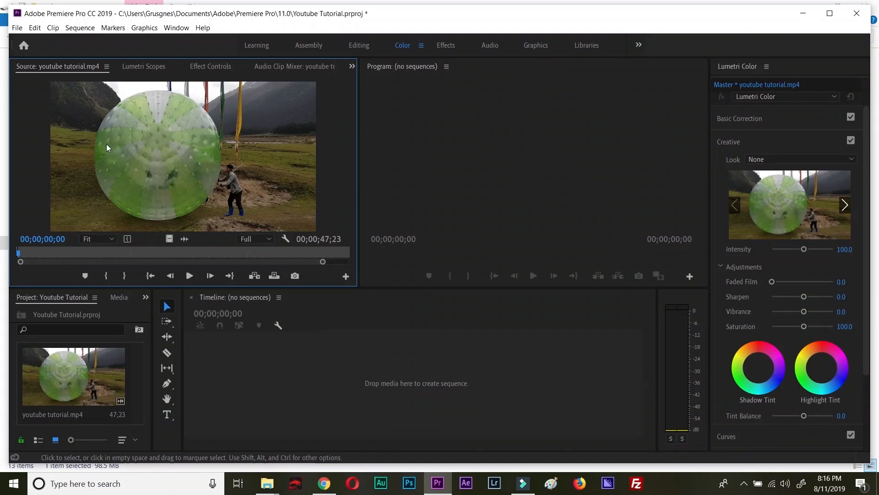
drag(95, 139, 203, 380)
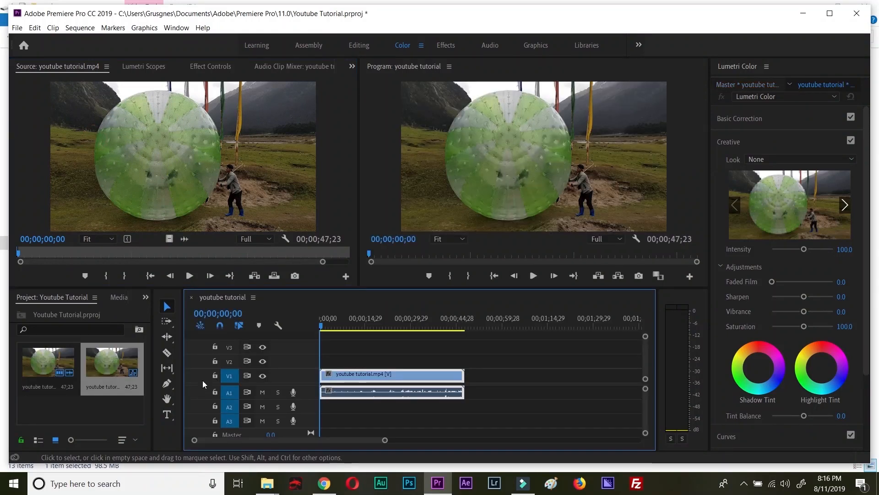
Split the timeline clip at 00;00;15;00 with the Razor tool.
drag(321, 326, 368, 330)
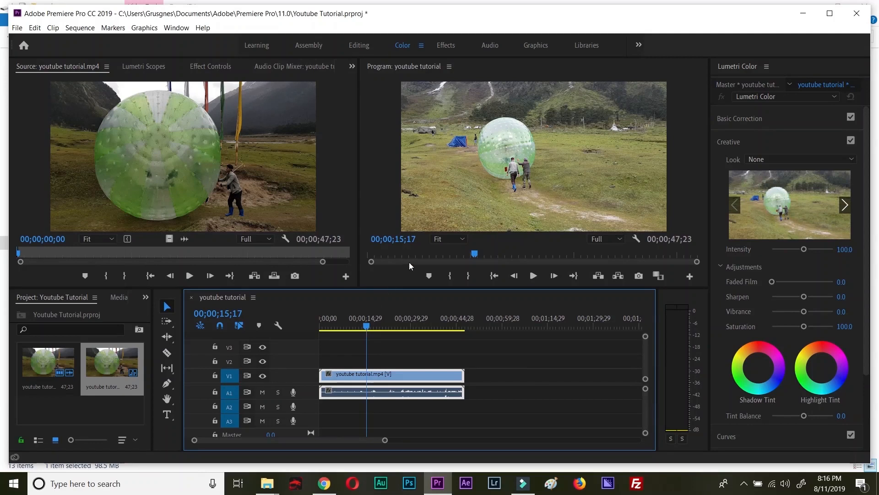
drag(366, 330, 364, 330)
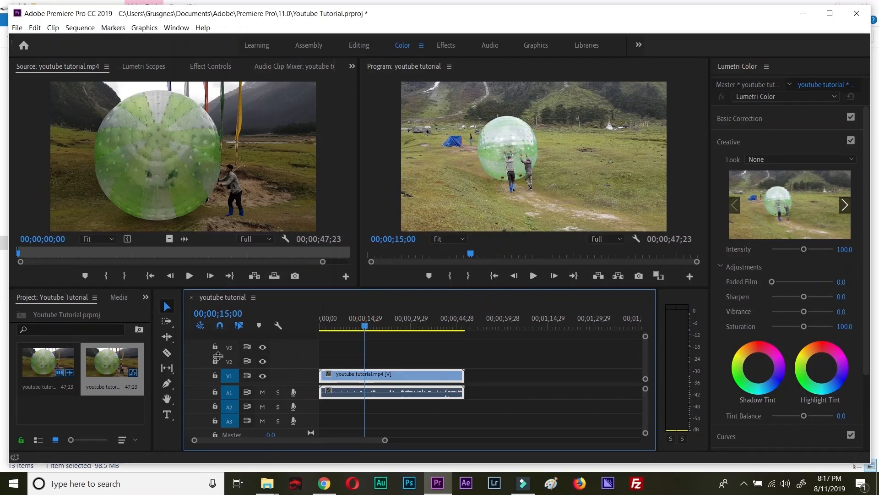
click(168, 356)
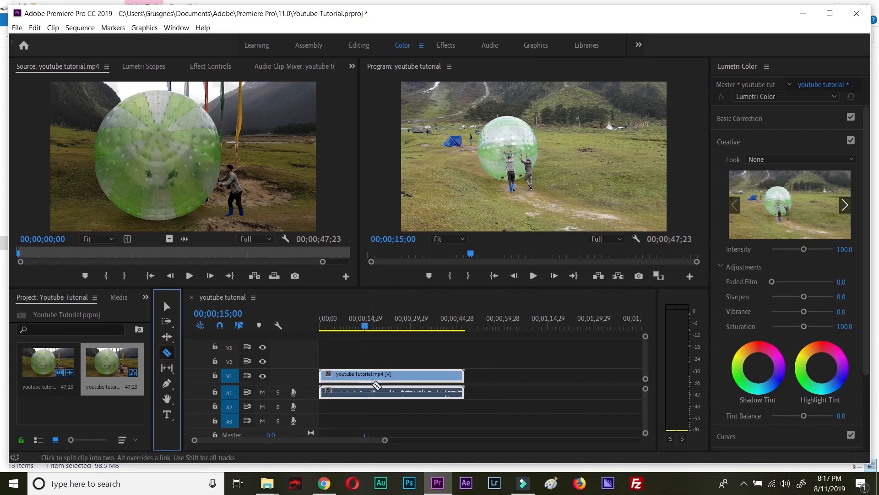
drag(385, 440, 343, 449)
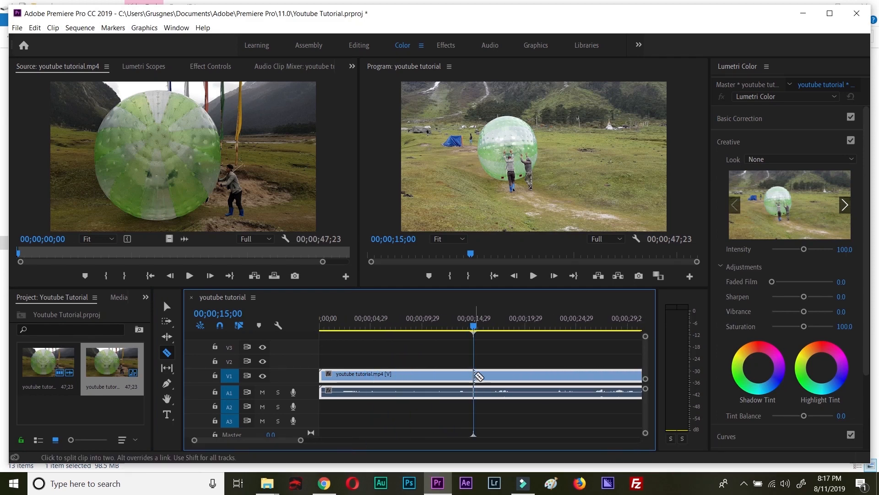
click(478, 377)
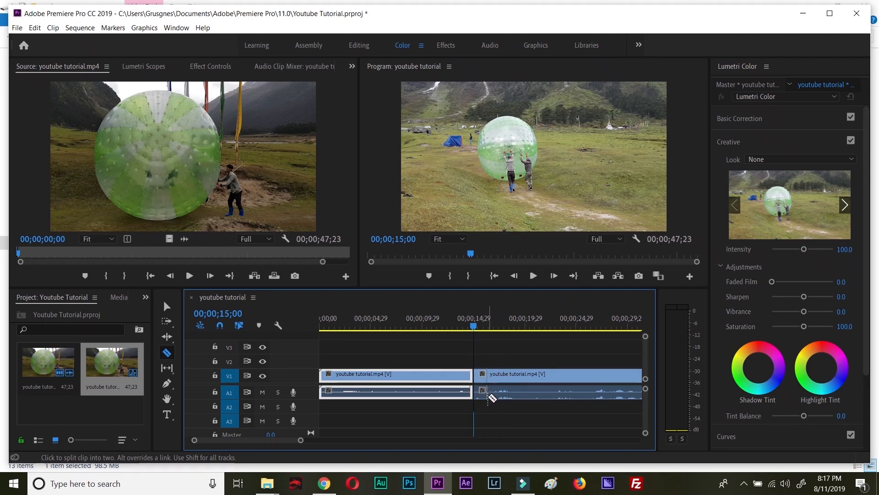
Cut the clip section after 00;00;15;00 out of the timeline and play the remaining sequence from the start.
drag(301, 440, 344, 440)
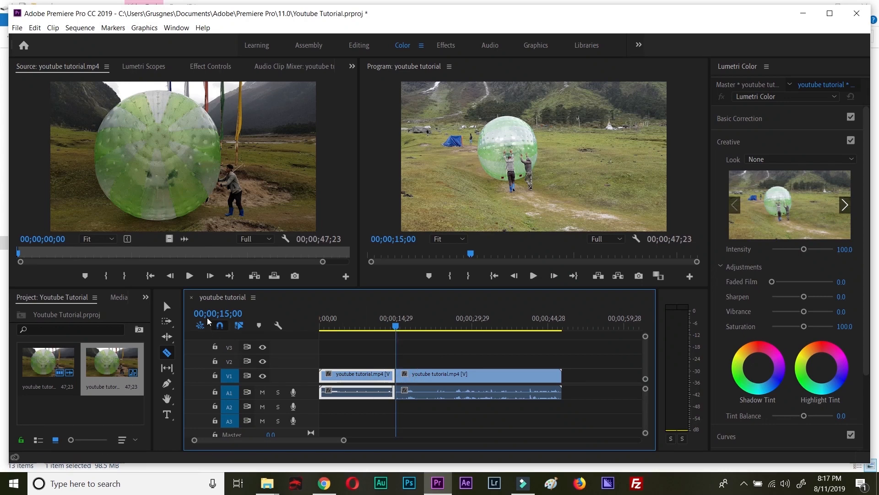
click(168, 306)
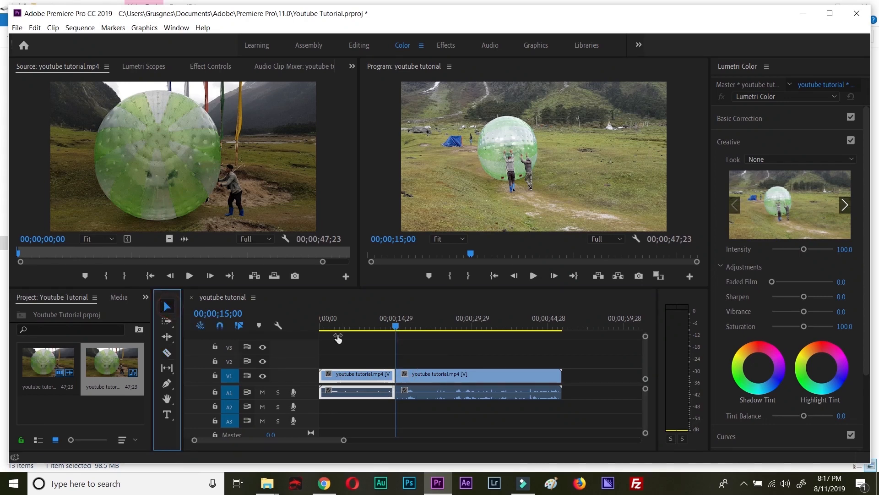
click(426, 375)
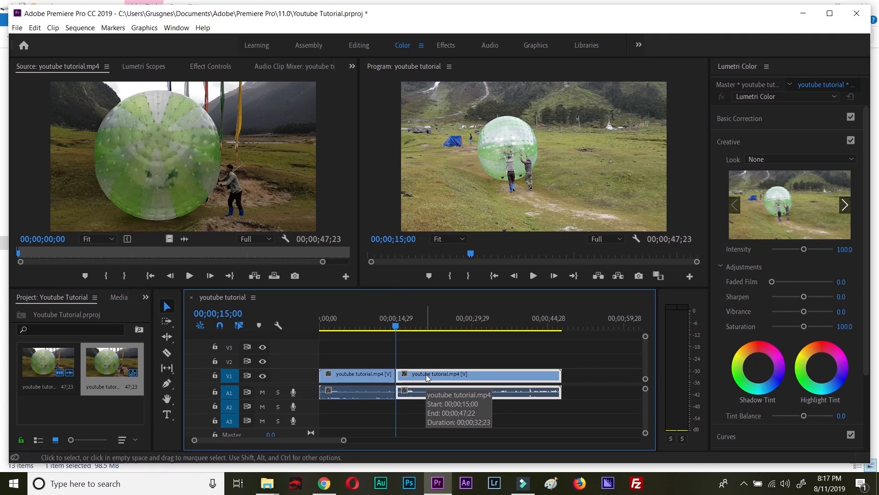
right_click(425, 376)
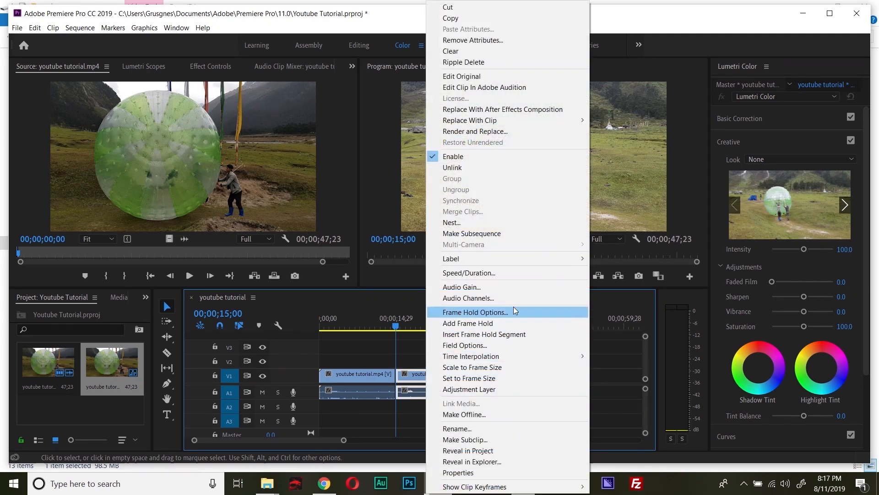
click(453, 7)
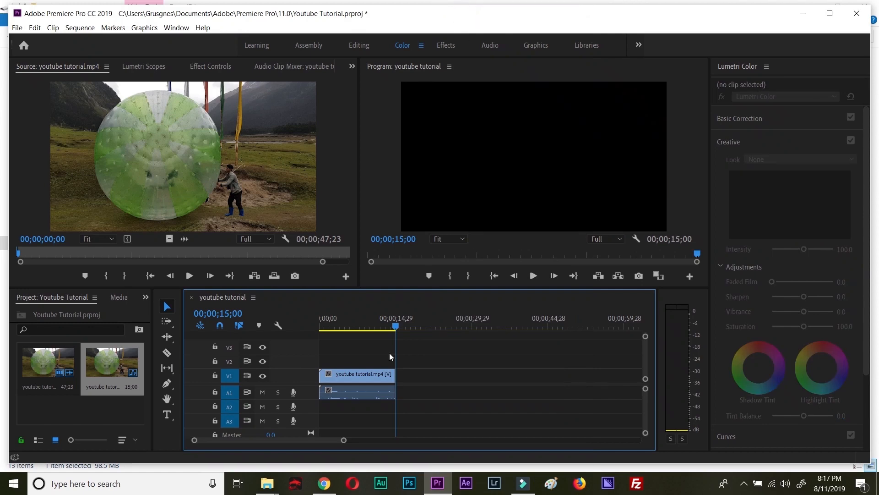
drag(396, 326, 299, 328)
click(534, 275)
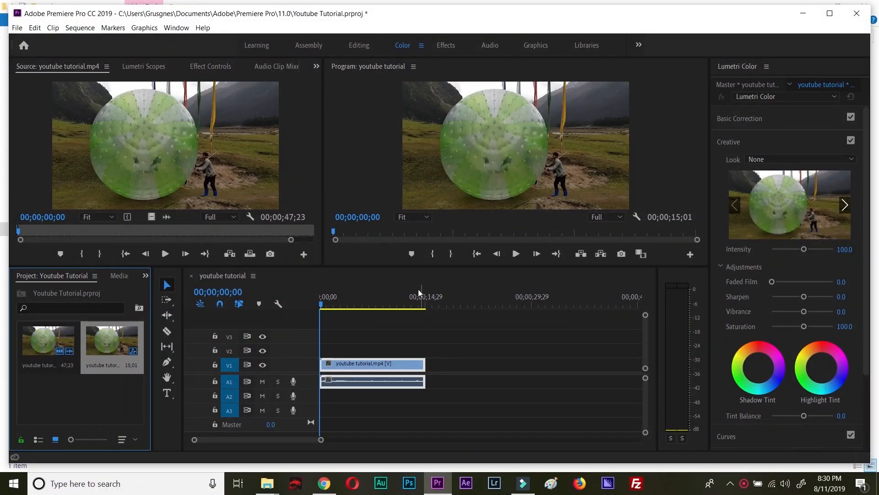
Search the effects for "warp" and apply Warp Stabilizer to the youtube tutorial.mp4 clip on the timeline.
click(148, 275)
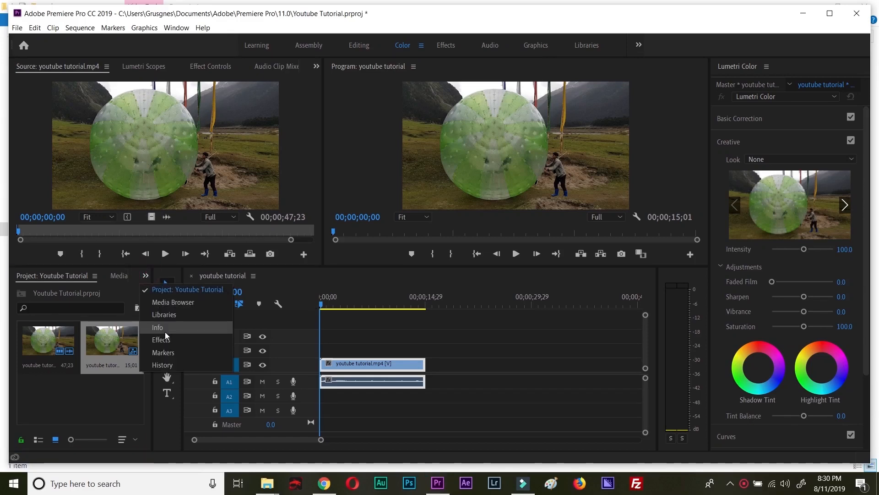
click(203, 339)
click(67, 290)
text(warp)
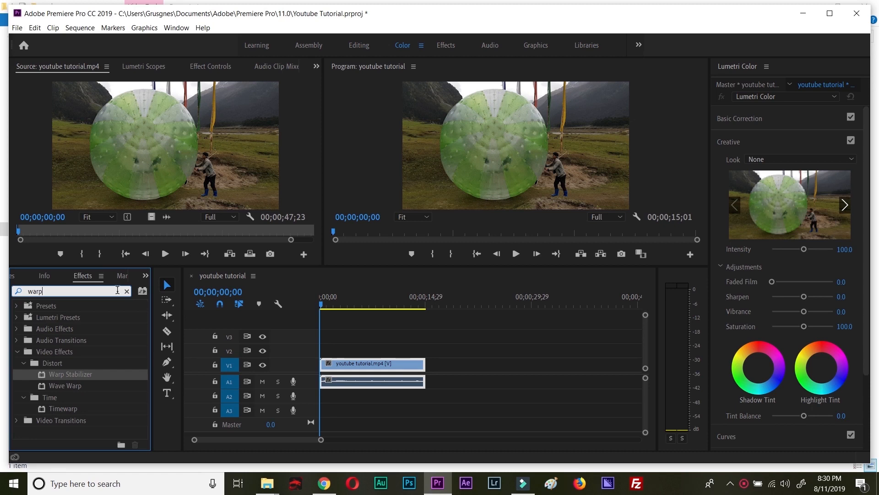
drag(49, 373, 361, 366)
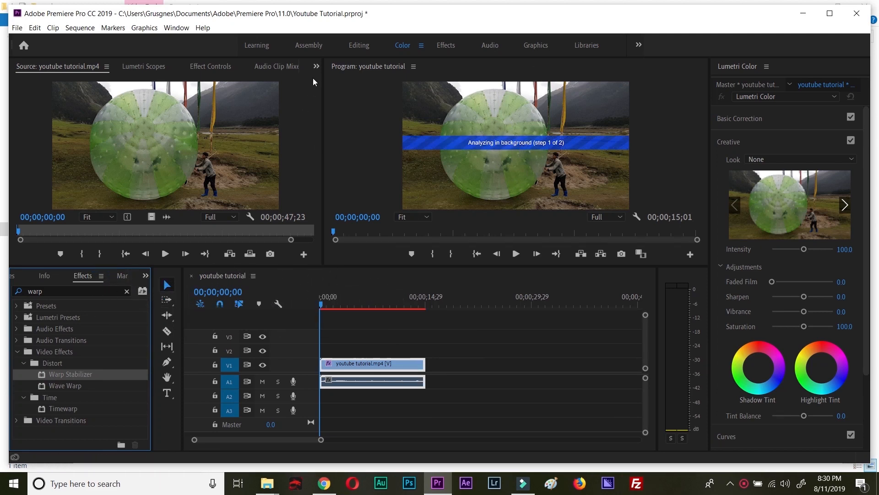
Show the clip's Warp Stabilizer settings in Effect Controls with enough width to read them.
click(211, 66)
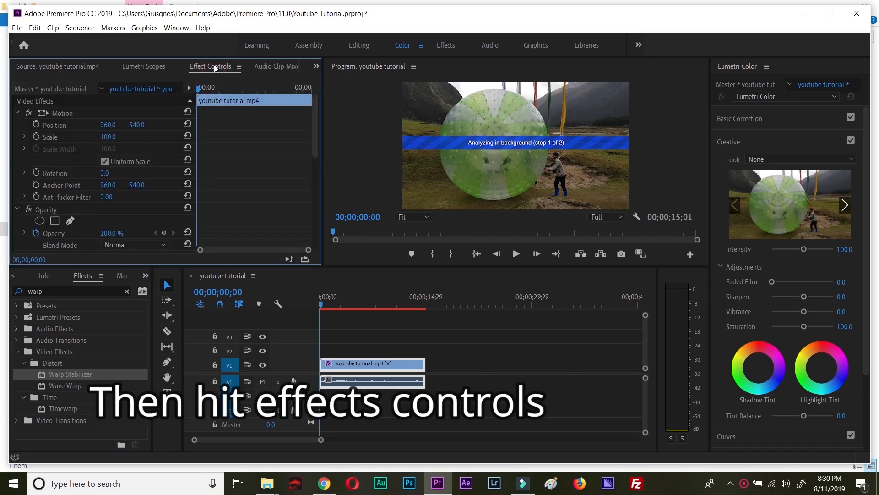
scroll(125, 174, down, 3)
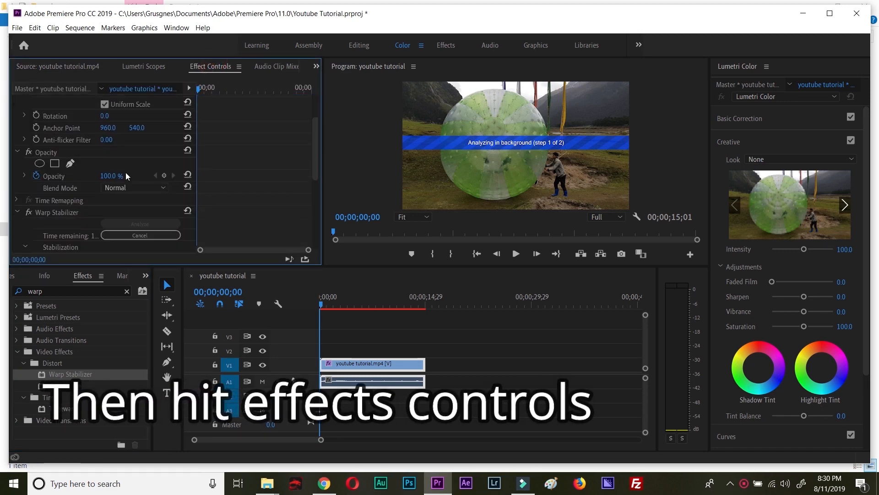
scroll(125, 172, down, 3)
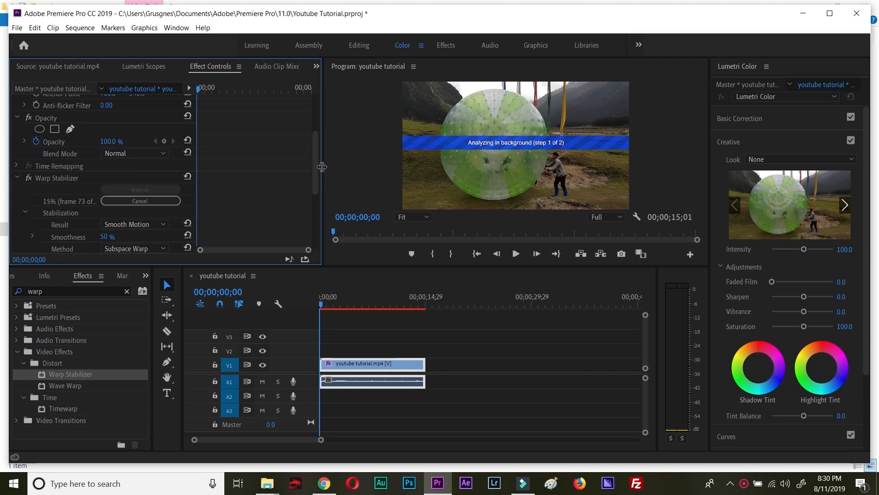
drag(322, 167, 365, 167)
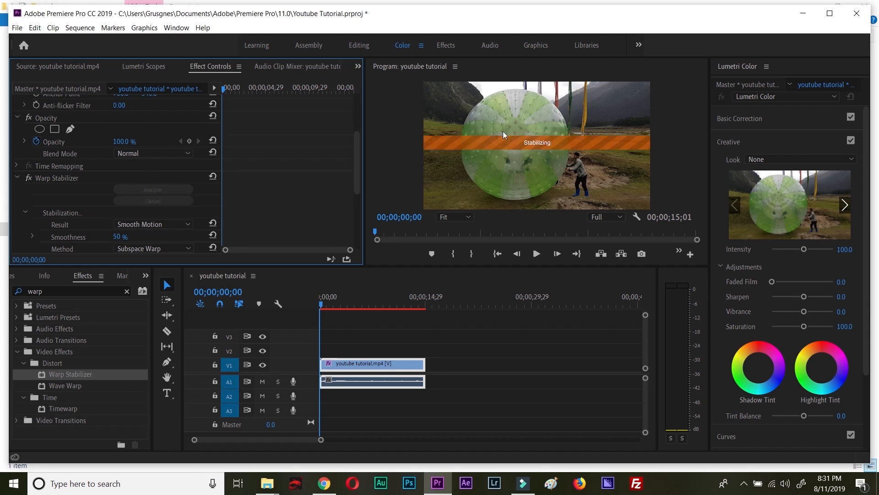
Enlarge the Program monitor and play the stabilized clip from the start, stopping at 00;00;10;26.
drag(365, 171, 331, 168)
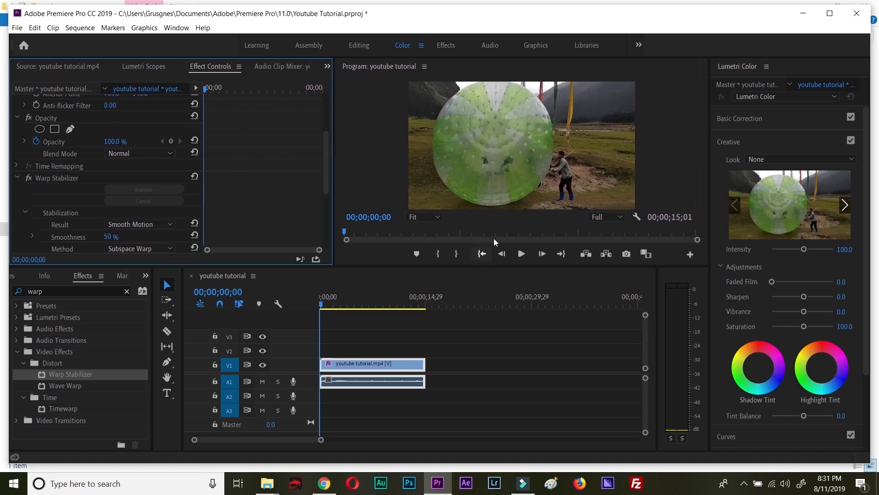
drag(516, 267, 522, 307)
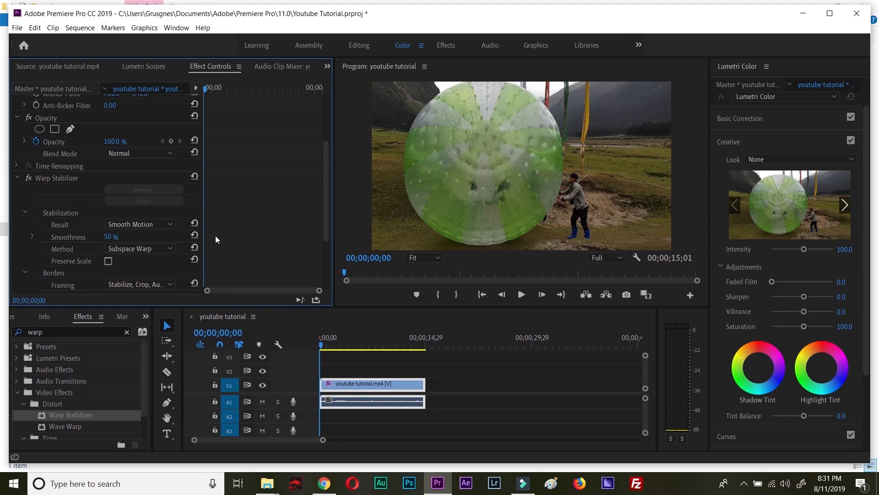
click(524, 296)
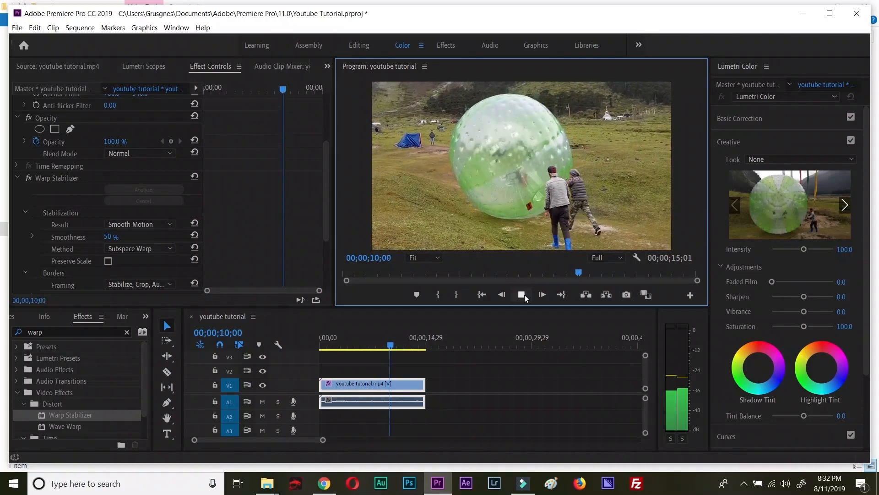
click(522, 294)
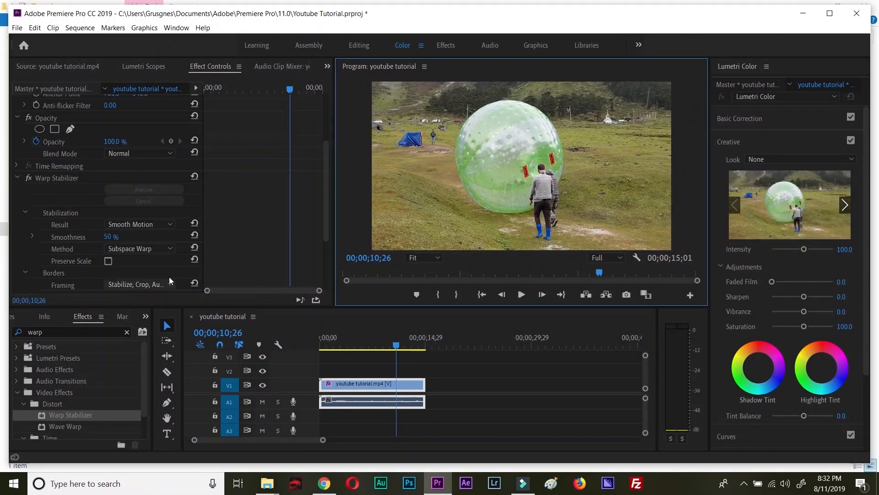
Set the Warp Stabilizer method to Position, Scale, Rotation and play the sequence from the start to check it.
click(166, 248)
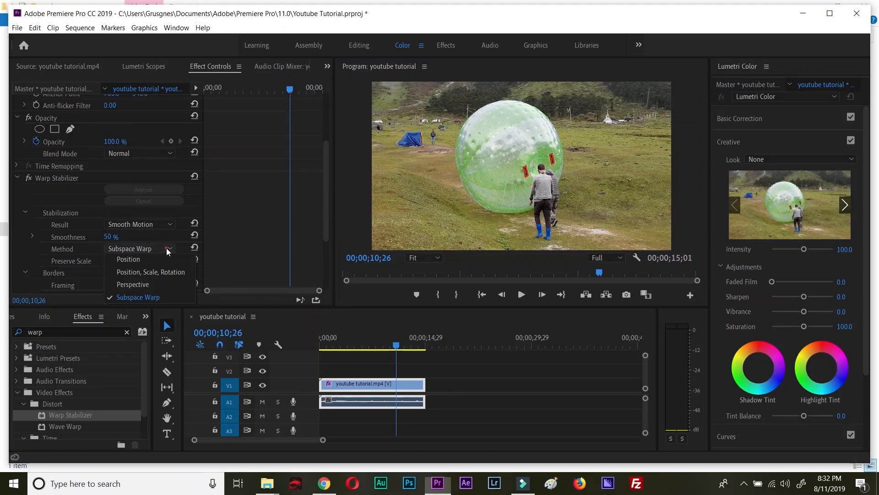
click(138, 271)
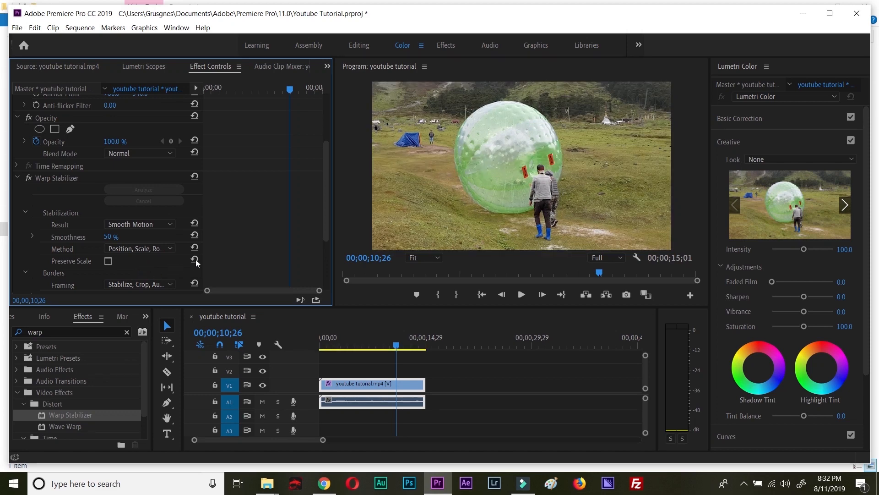
drag(397, 349, 299, 354)
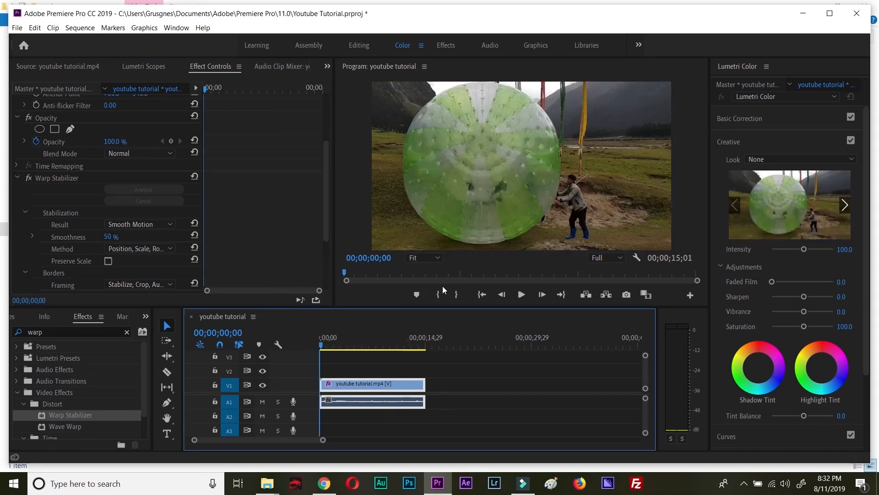
click(521, 294)
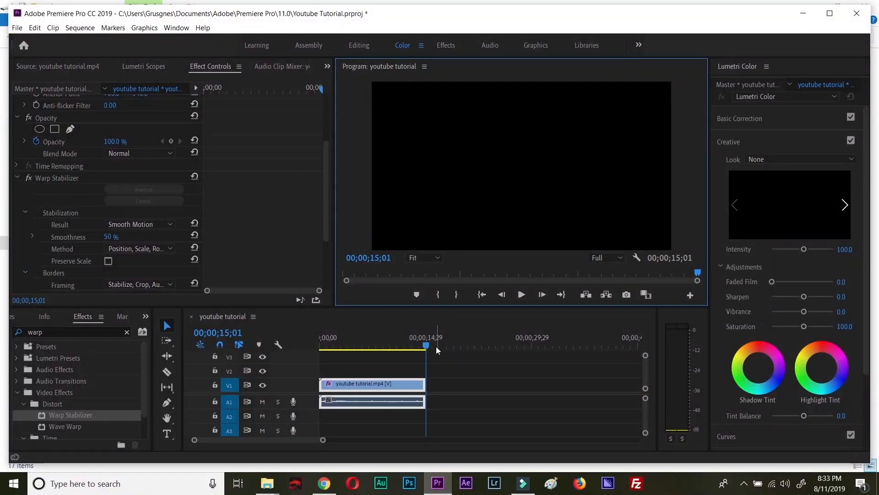
drag(427, 345, 290, 346)
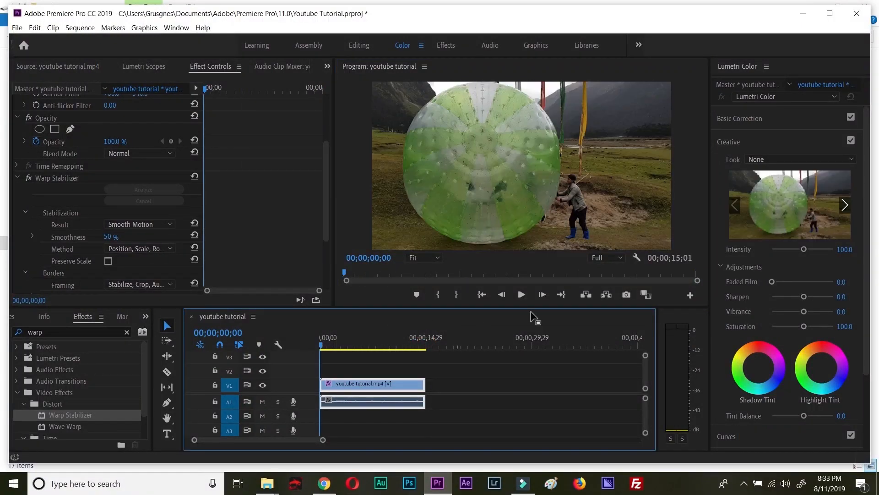
click(522, 297)
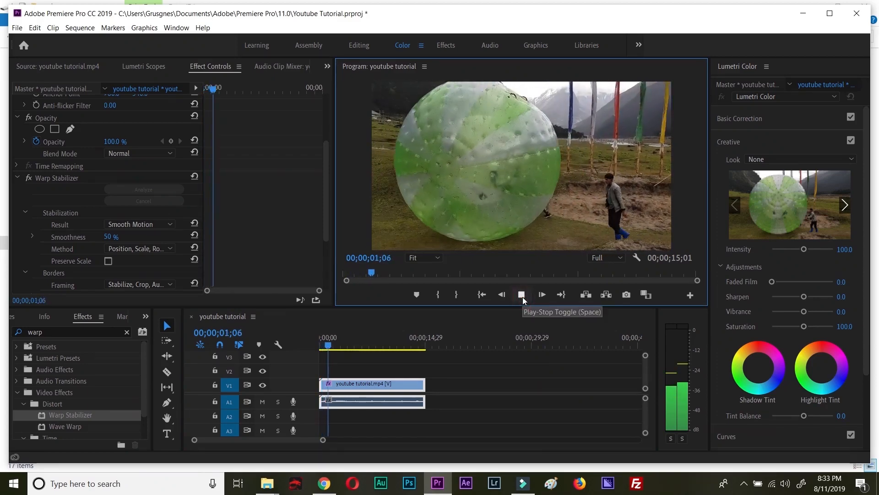
click(523, 297)
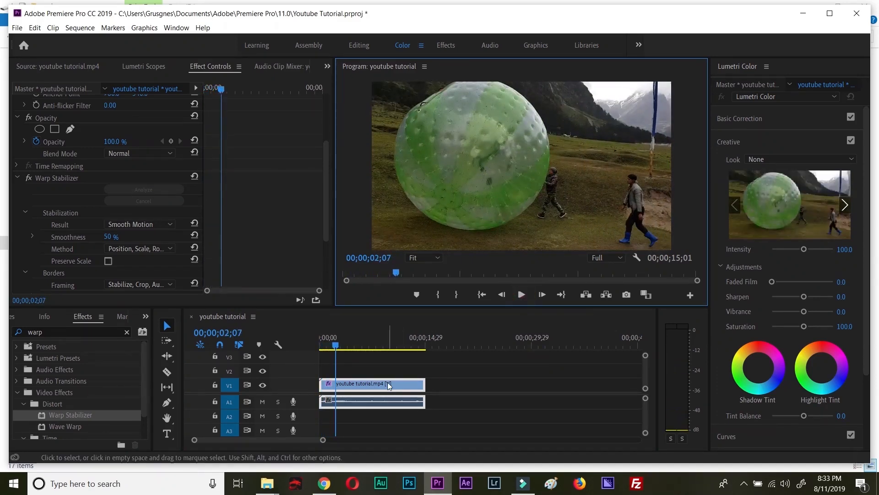
Unlink the audio from the video of the youtube tutorial.mp4 clip on the timeline.
click(387, 381)
click(383, 402)
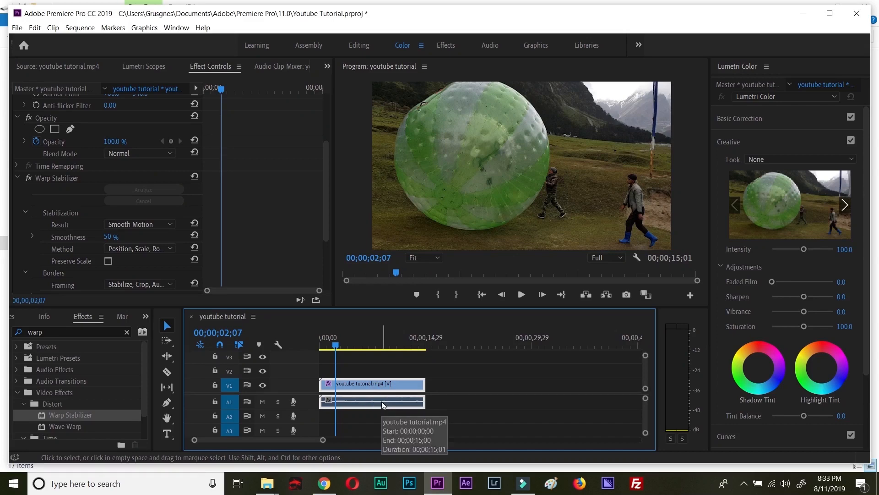
right_click(382, 402)
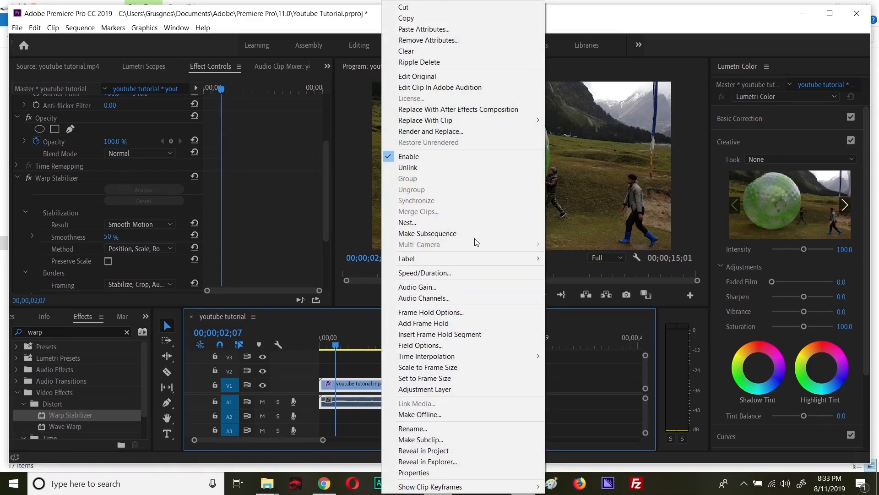
click(413, 172)
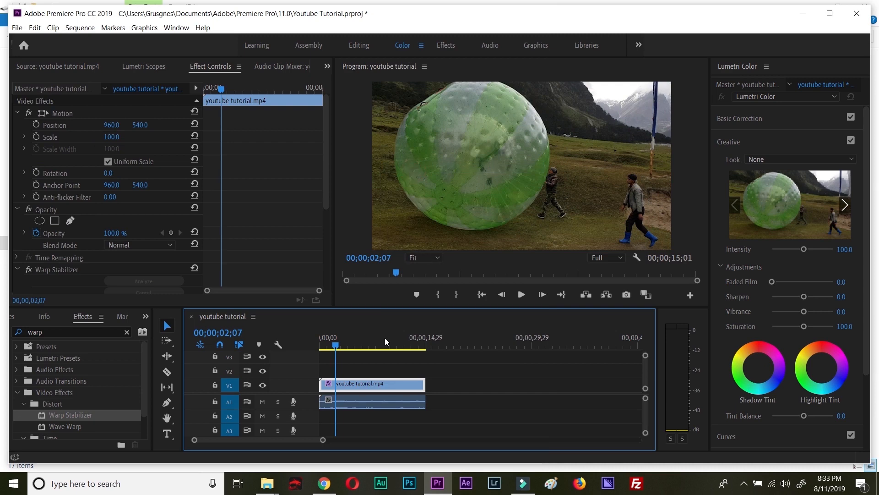
Select the unlinked video and audio clips individually and examine the audio clip's Volume effect settings.
click(370, 403)
click(367, 385)
click(369, 398)
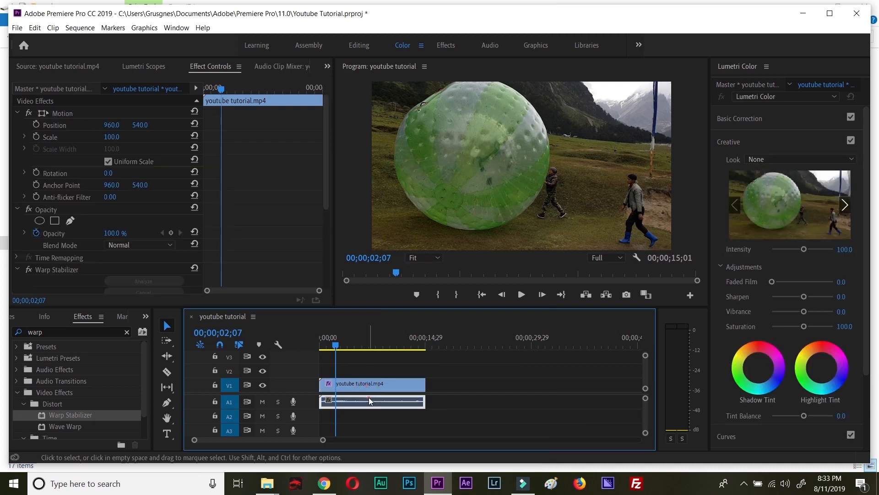
click(365, 385)
click(365, 401)
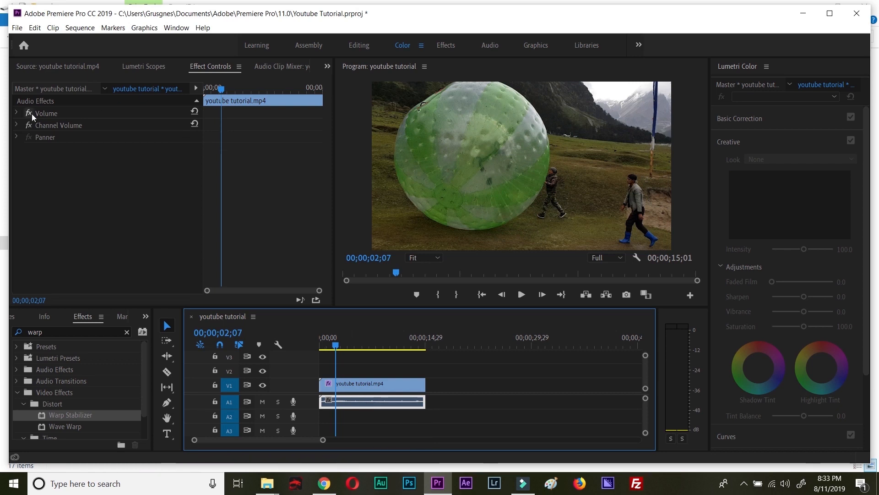
click(17, 113)
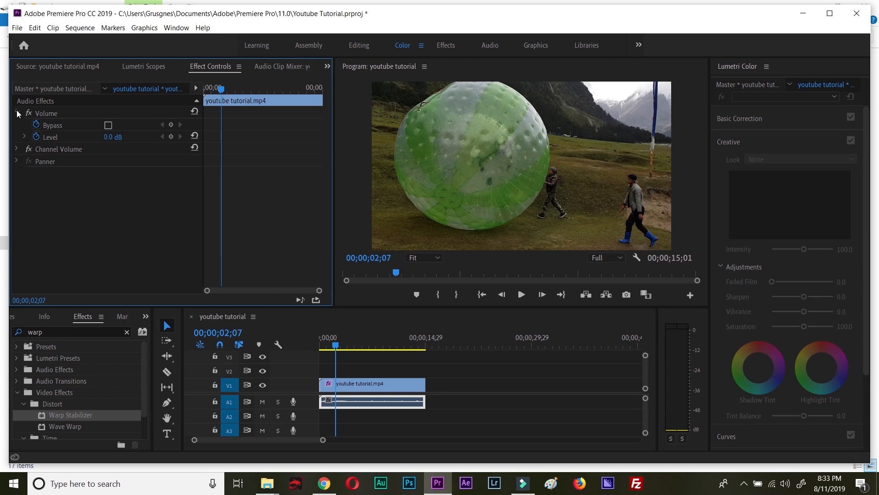
click(17, 113)
Cut the unlinked audio clip out of the timeline and play the sequence from the start.
click(364, 388)
click(367, 400)
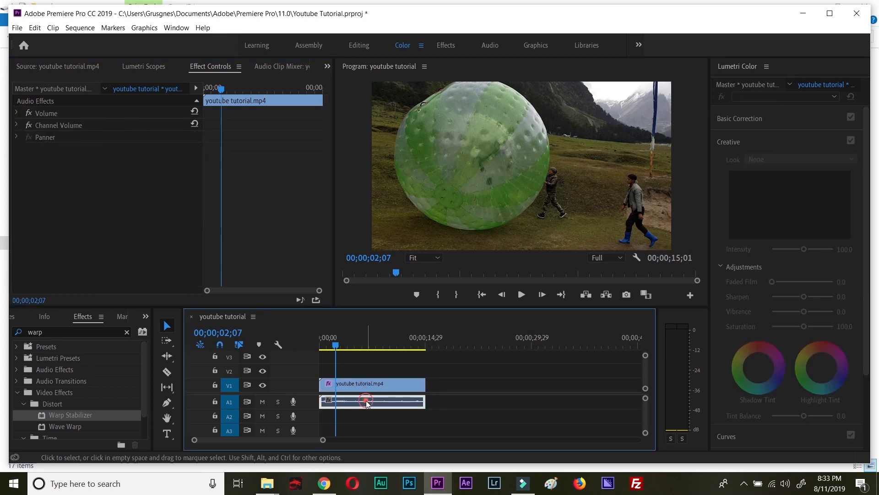
right_click(367, 400)
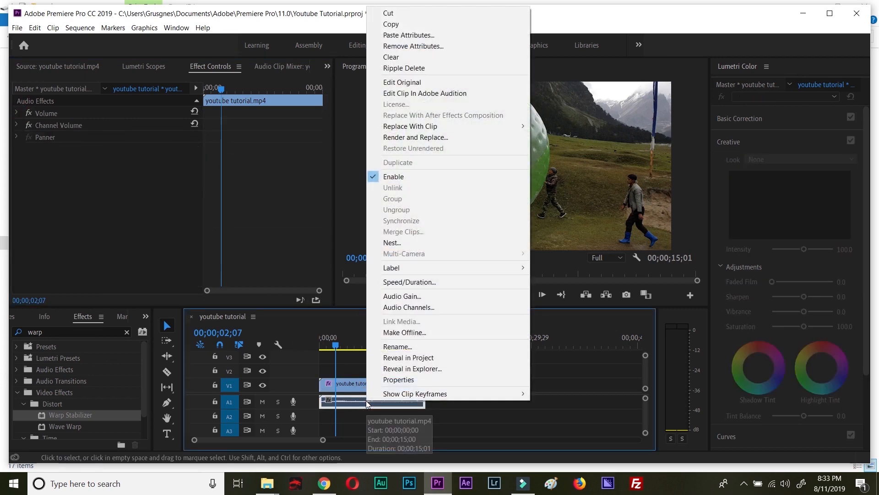
click(372, 14)
drag(337, 347, 319, 348)
click(522, 296)
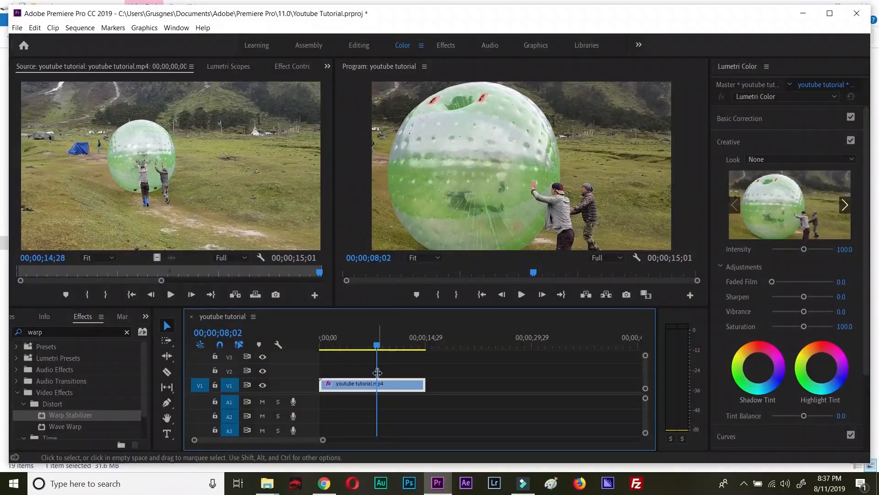
Move the playhead to 00;00;08;28, open the timeline clip in the Source monitor and expand Lumetri's Basic Correction settings.
mouse_move(375, 349)
mouse_down()
mouse_move(320, 346)
mouse_move(383, 347)
mouse_up()
double_click(409, 384)
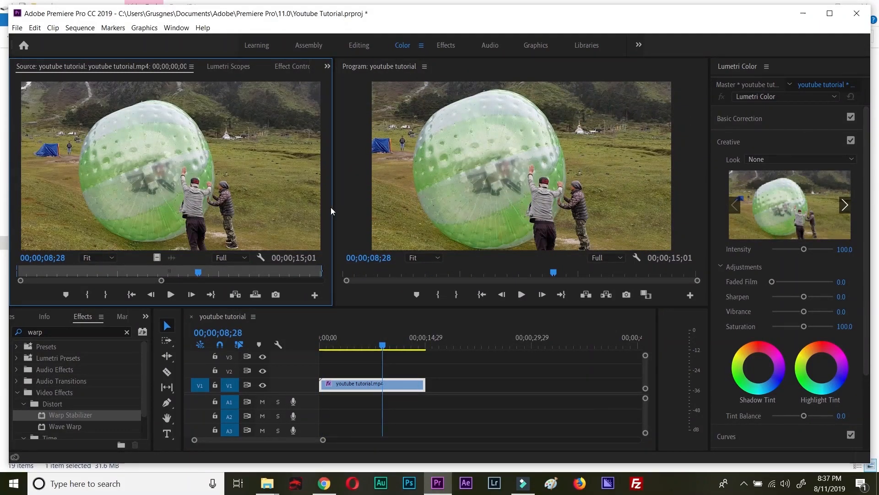
click(780, 123)
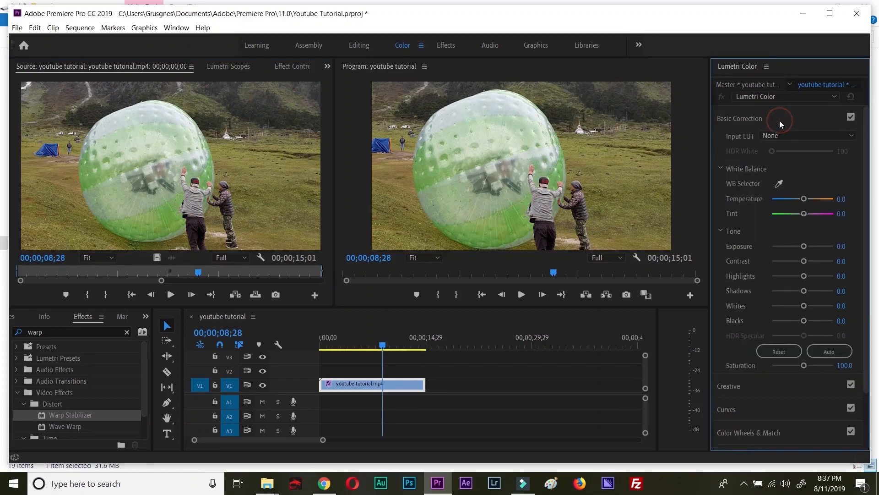
Try Basic Correction with Exposure 0.1, Contrast, Highlights, Shadows and Blacks 5.6, Whites 7.4 and Saturation 127.8, and reset all values.
mouse_move(805, 248)
mouse_down()
mouse_move(814, 247)
mouse_move(804, 248)
mouse_up()
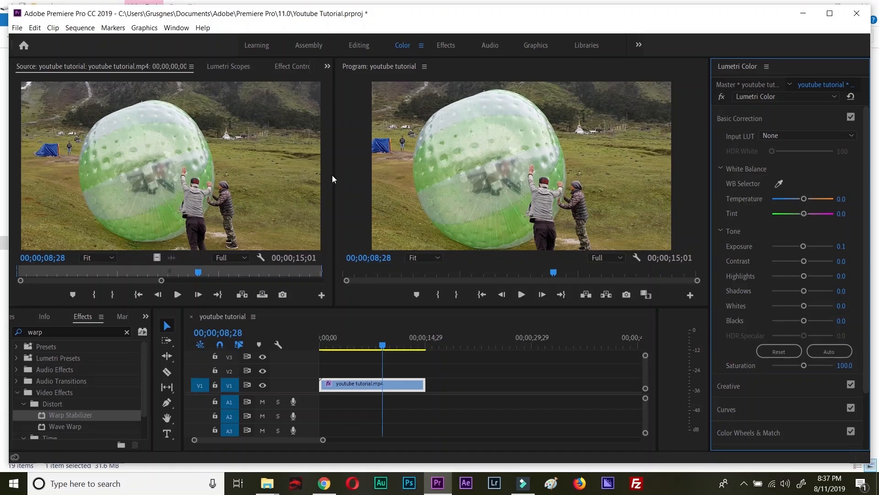
drag(331, 178, 277, 178)
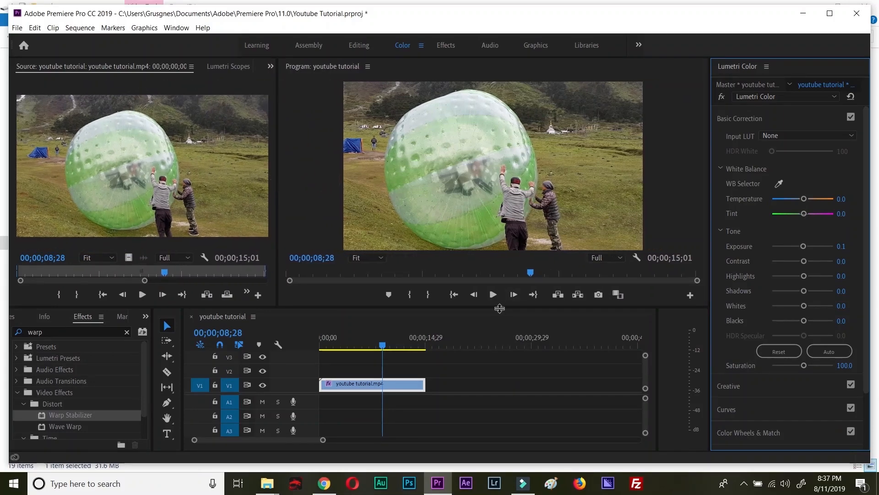
drag(499, 309, 500, 350)
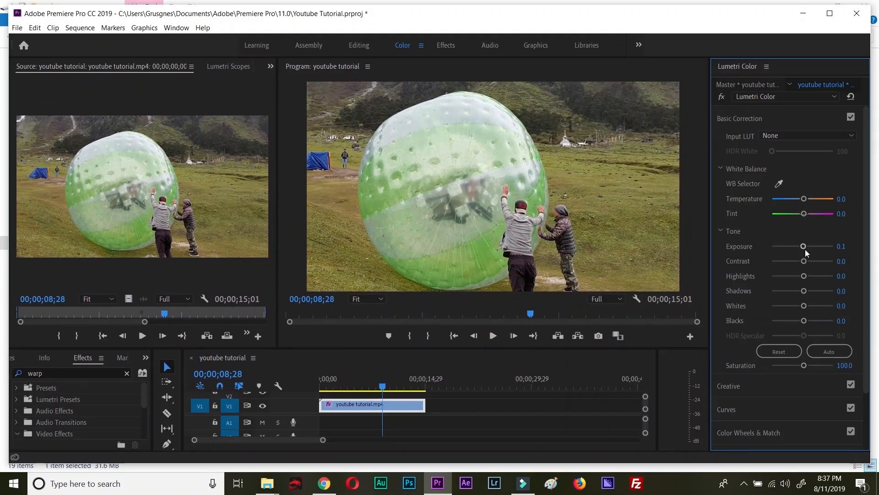
drag(802, 247, 804, 320)
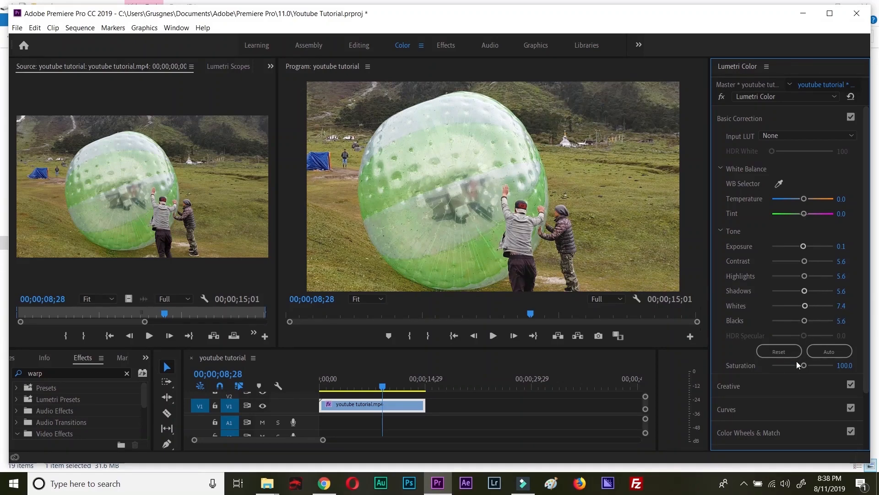
drag(823, 365, 875, 369)
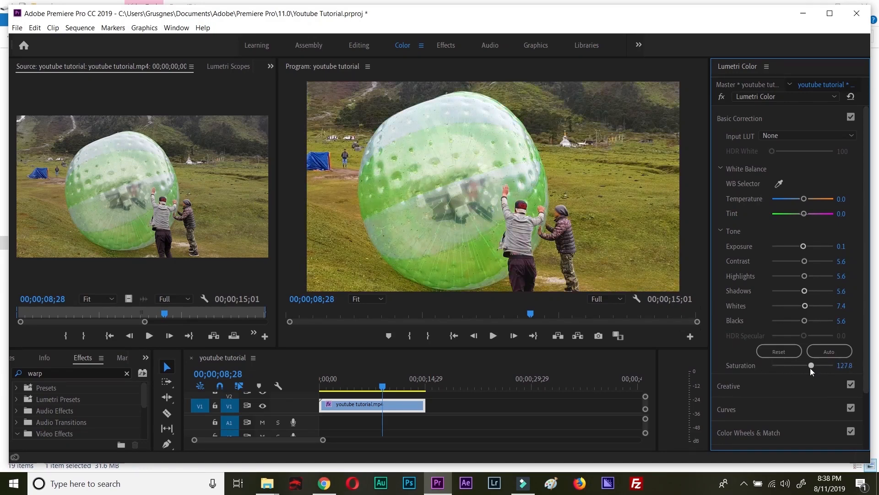
click(781, 348)
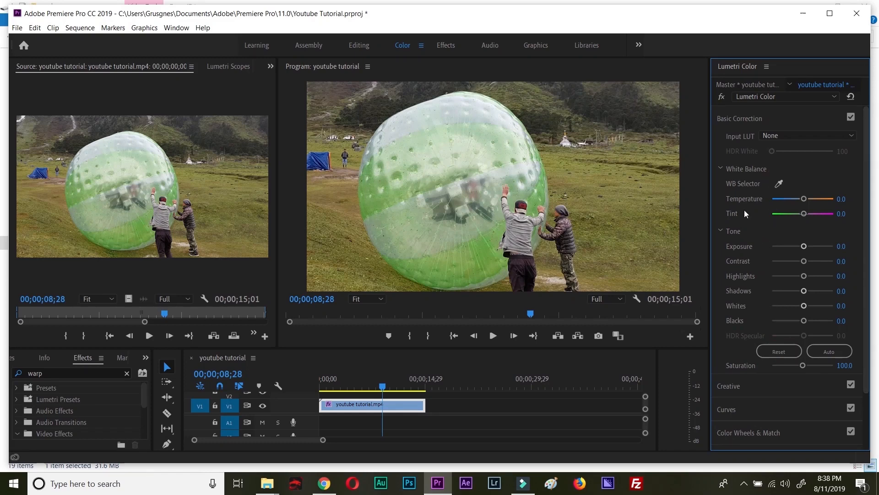
Expand Lumetri's Creative adjustments and try Sharpen and Vibrance at 1.9.
click(728, 117)
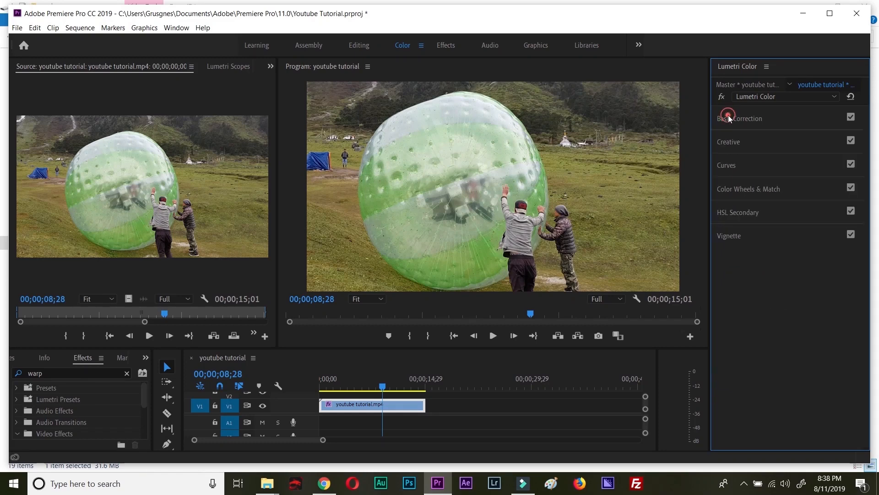
click(728, 142)
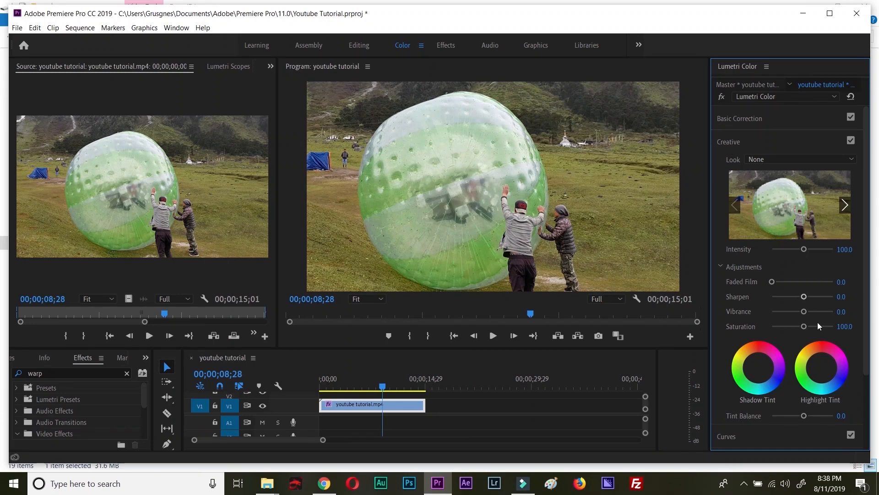
mouse_move(804, 294)
mouse_down()
mouse_move(781, 295)
mouse_move(818, 298)
mouse_up()
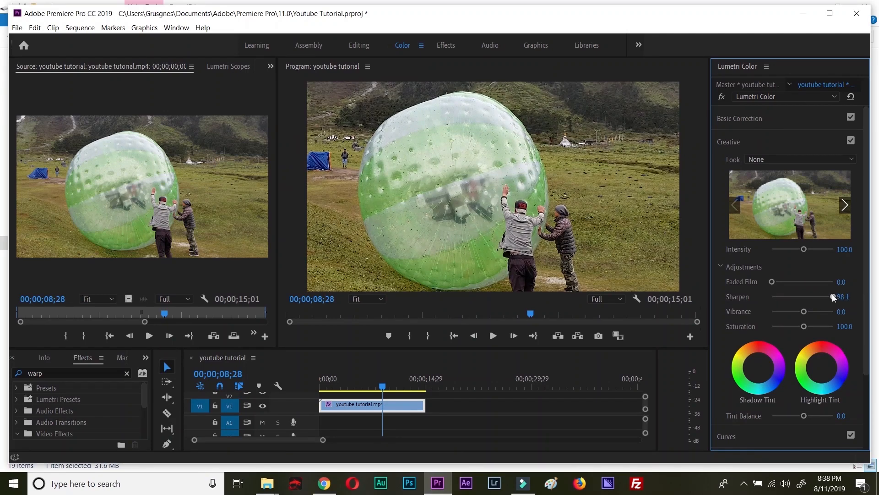
drag(833, 297, 802, 326)
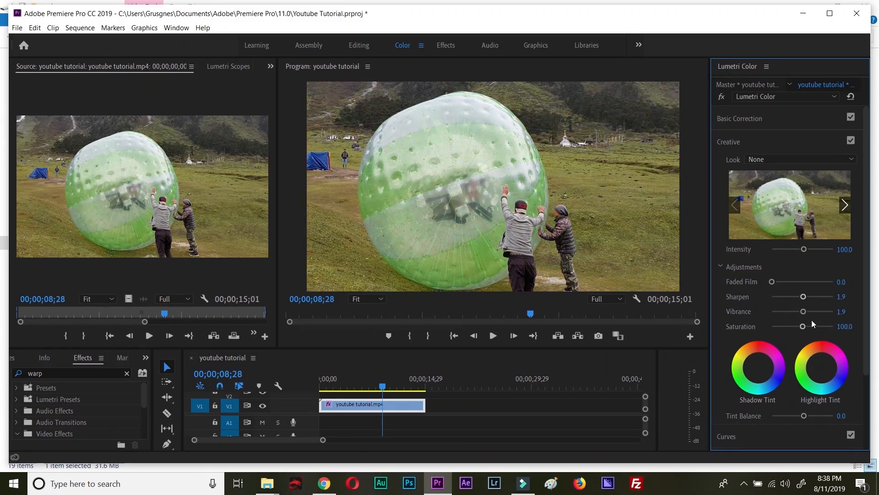
Set the Creative adjustments Sharpen and Vibrance to 0 and Faded Film to 2.8.
drag(840, 299, 850, 298)
click(845, 311)
text(0)
key(shift+Tab)
text(0)
click(802, 270)
drag(777, 281, 773, 284)
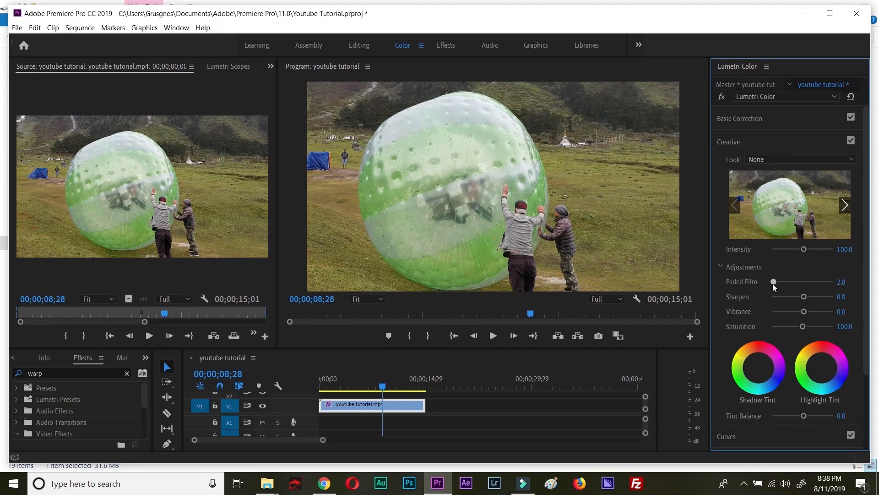
Look through the red, green and blue RGB curves and add a control point on the upper part of the white curve.
click(722, 267)
click(729, 286)
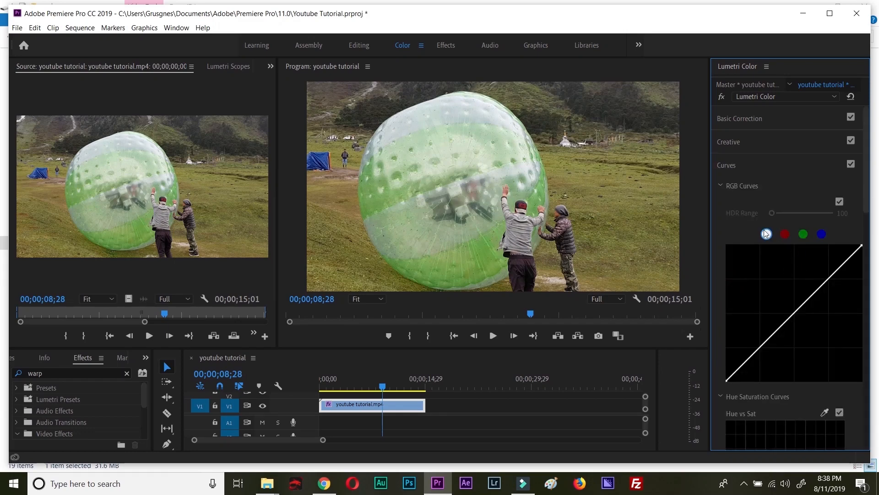
click(784, 236)
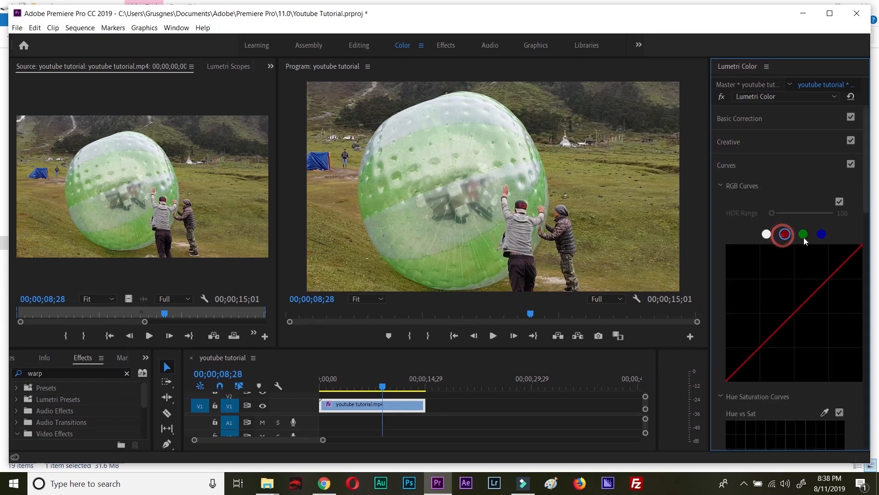
click(803, 236)
click(821, 235)
click(766, 234)
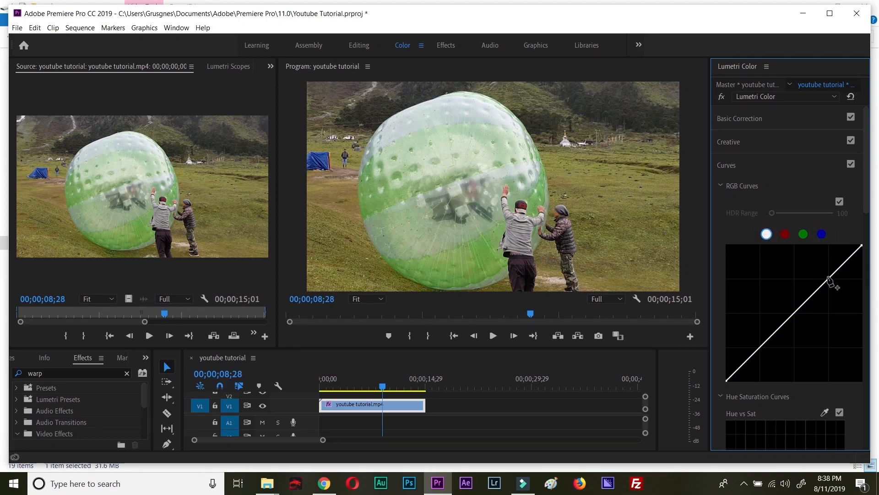
mouse_move(829, 278)
mouse_down()
mouse_move(844, 274)
mouse_move(846, 288)
mouse_move(831, 277)
mouse_up()
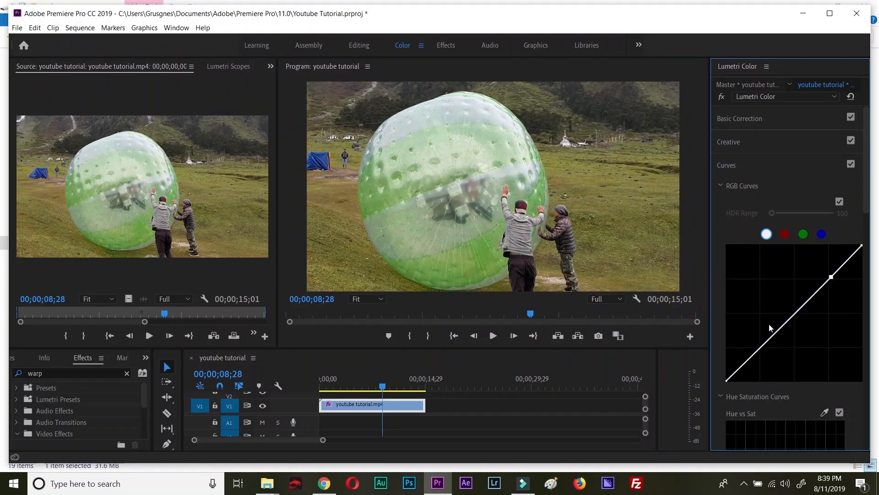
Collapse both curve groups and look over the Color Wheels & Match and Basic Correction sections.
click(718, 185)
click(718, 202)
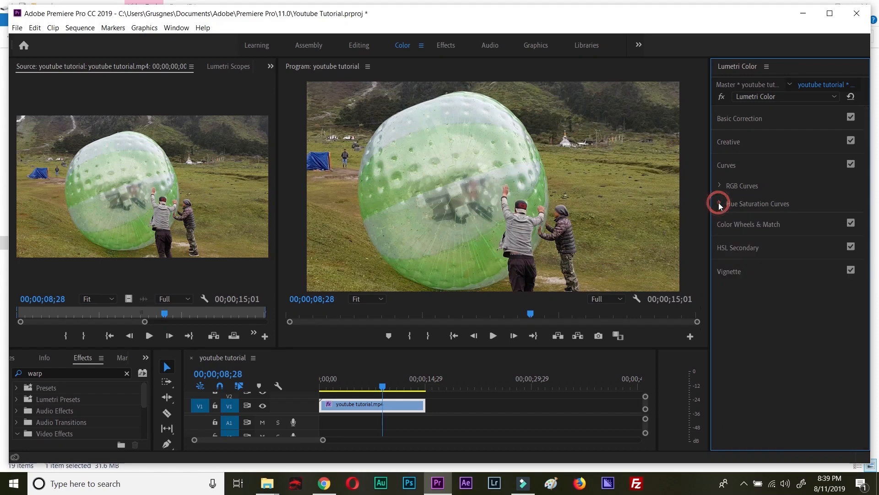
click(729, 228)
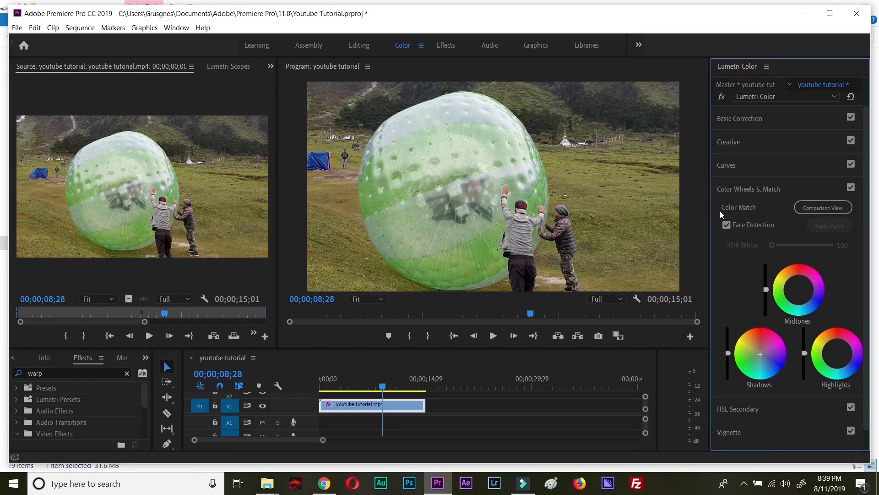
click(730, 117)
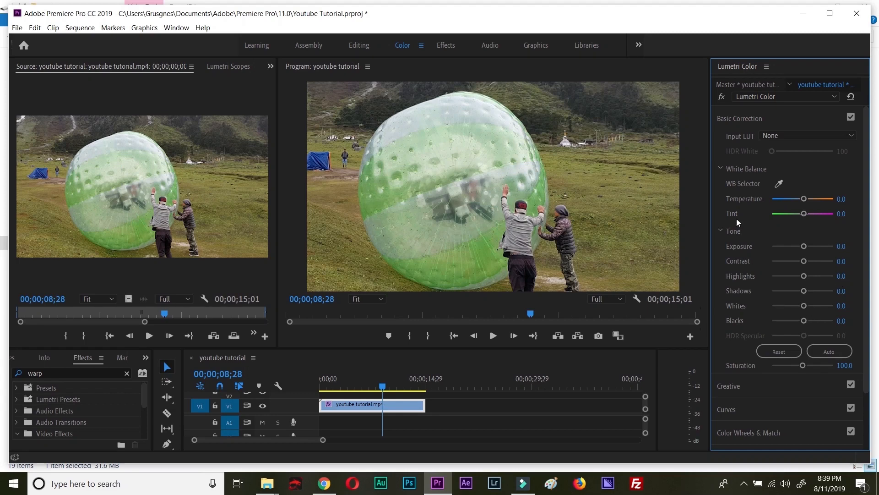
scroll(779, 284, down, 3)
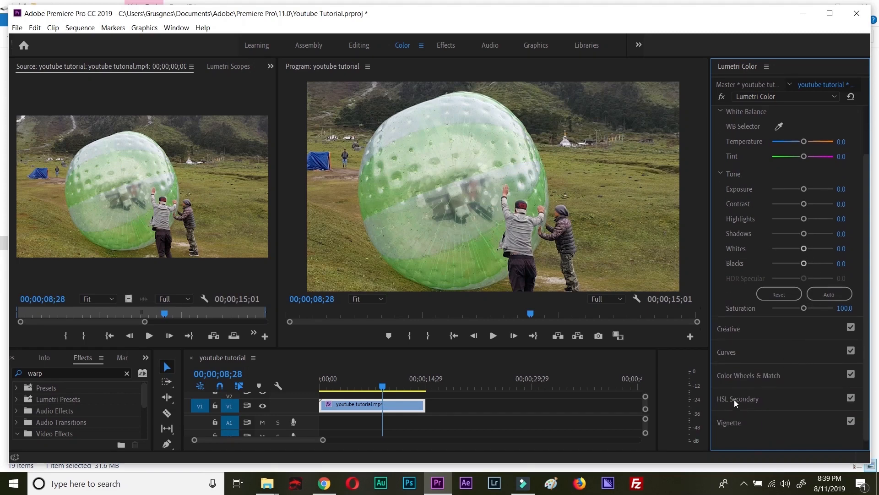
Try an HSL Secondary key on green with shifted hue, saturation and lightness ranges, and reset the key.
click(734, 400)
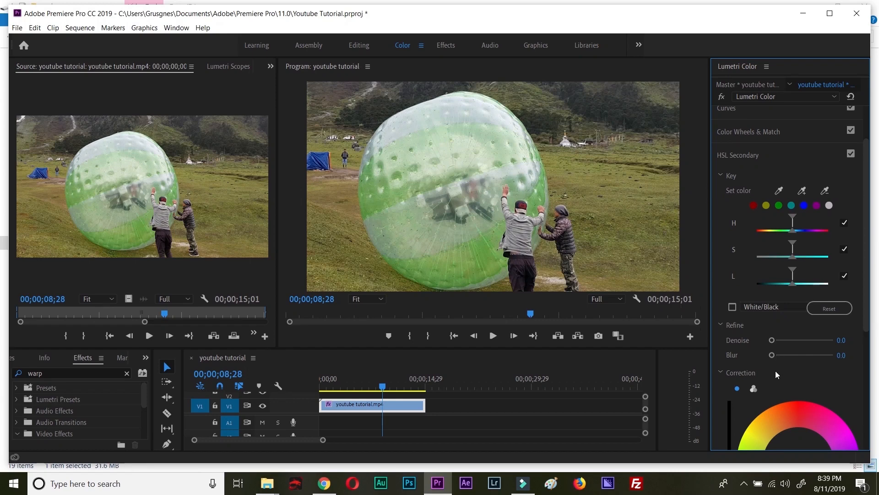
click(768, 208)
click(778, 207)
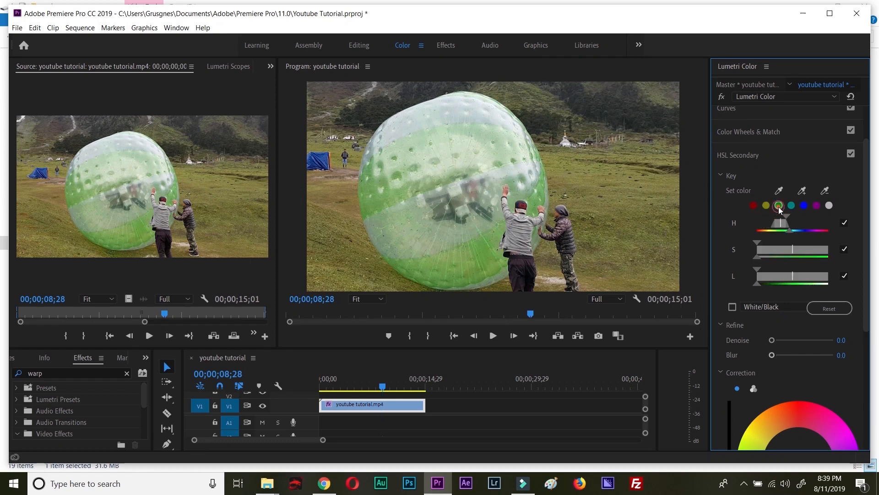
mouse_move(793, 251)
mouse_down()
mouse_move(817, 250)
mouse_move(784, 249)
mouse_move(799, 250)
mouse_up()
mouse_move(790, 283)
mouse_down()
mouse_move(773, 276)
mouse_move(797, 275)
mouse_move(788, 277)
mouse_up()
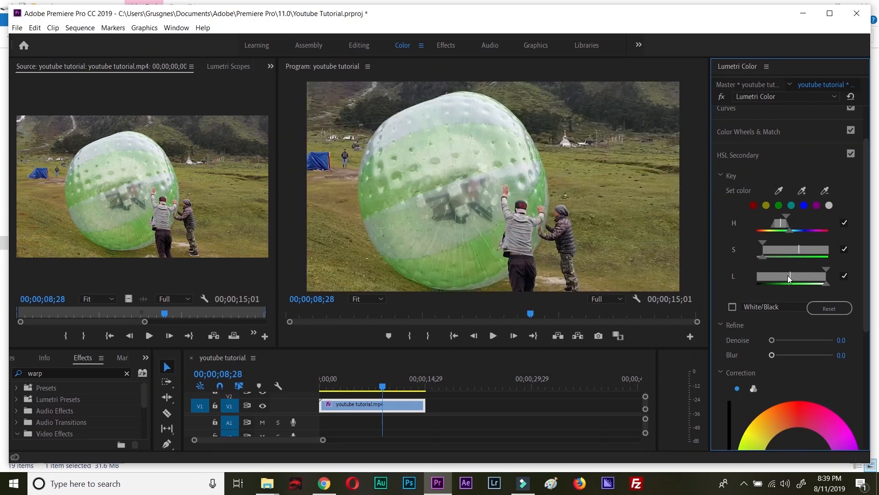
mouse_move(782, 220)
mouse_down()
mouse_move(792, 222)
mouse_move(768, 226)
mouse_up()
click(833, 312)
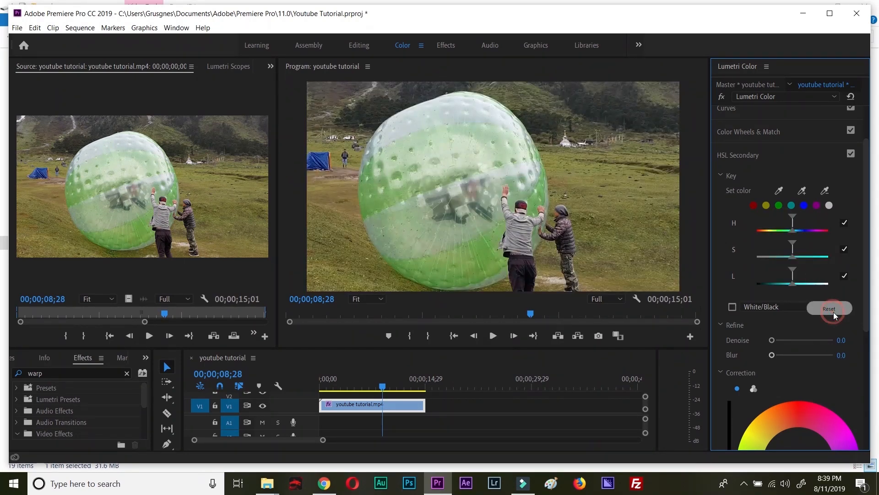
click(721, 174)
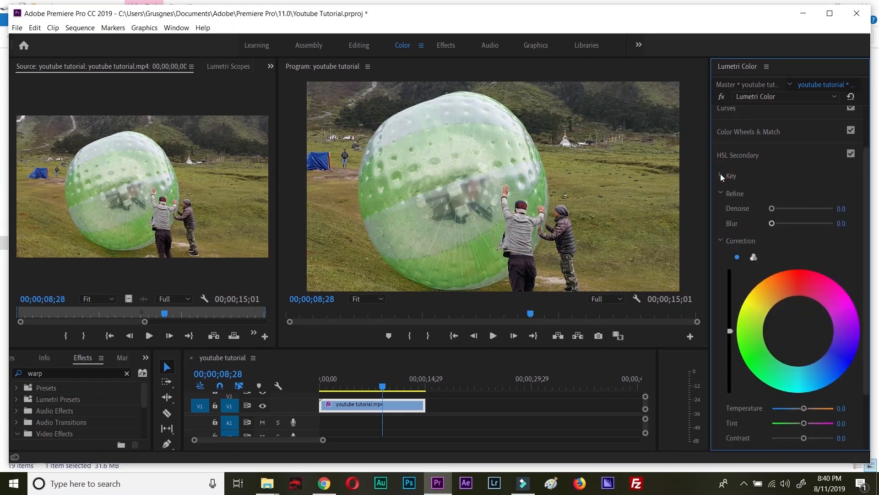
click(720, 174)
click(720, 173)
click(720, 173)
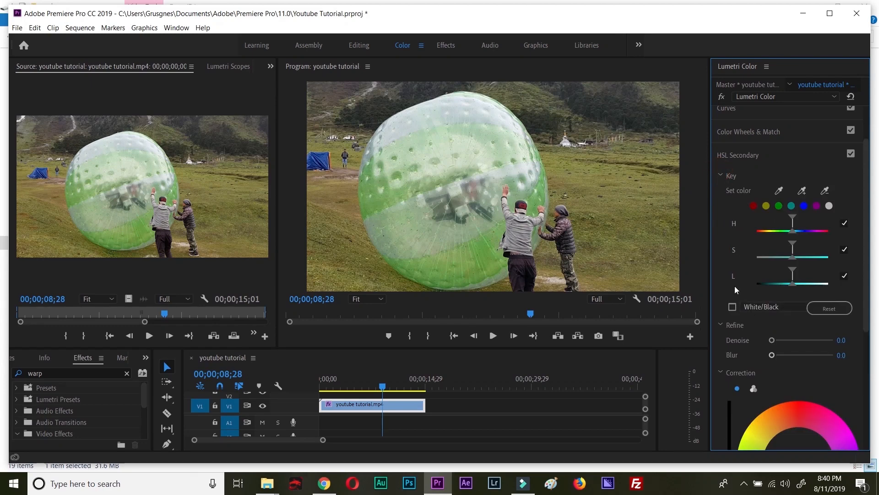
scroll(734, 286, up, 1)
scroll(733, 199, up, 1)
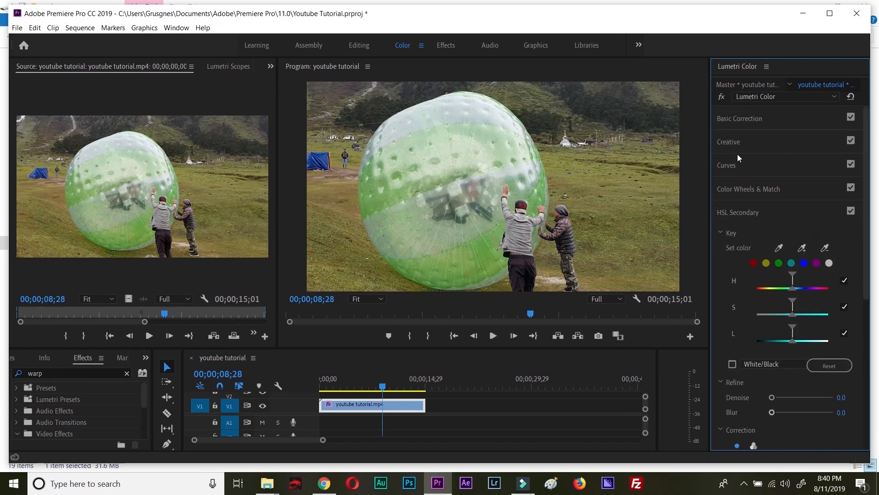
Expand Basic Correction and add a second Lumetri Color effect to the clip.
click(739, 118)
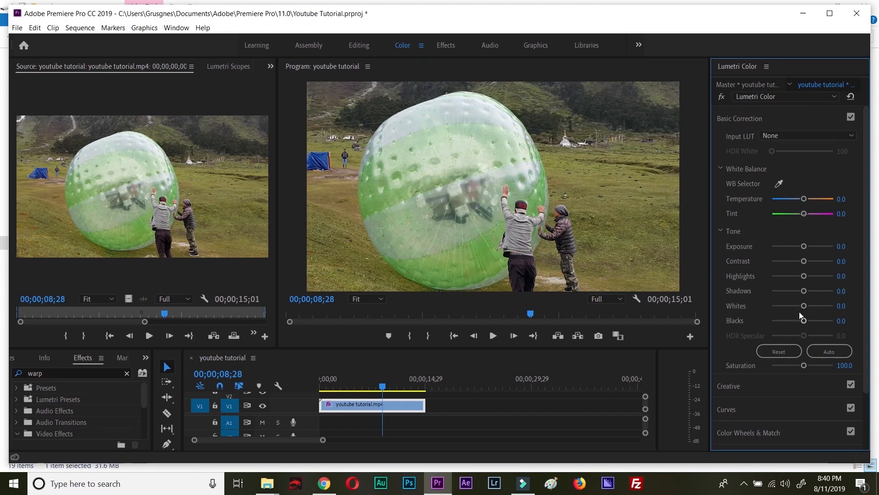
click(834, 96)
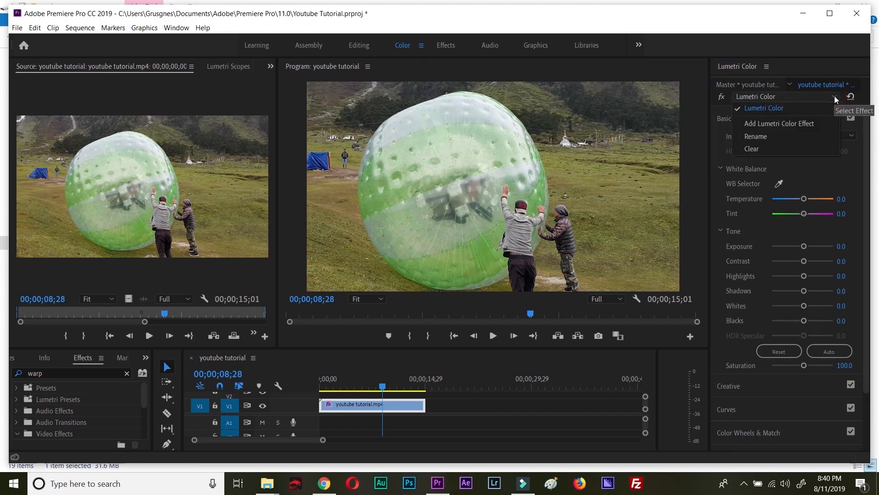
click(835, 96)
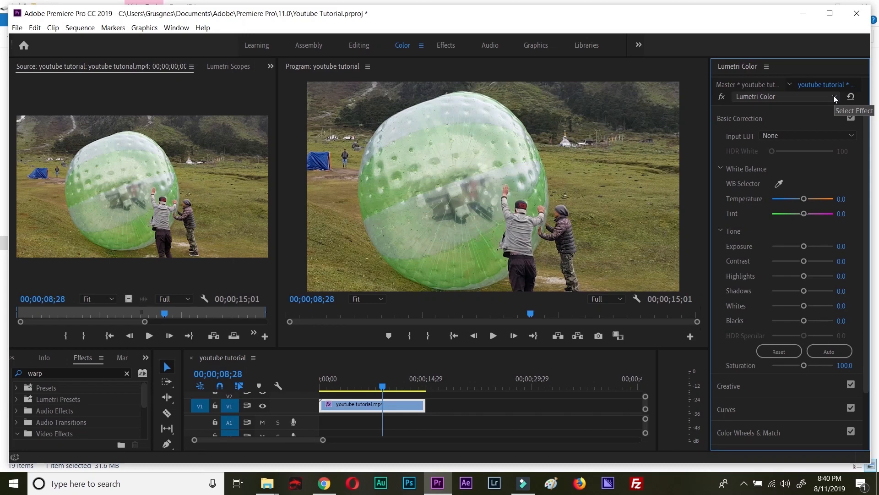
click(834, 97)
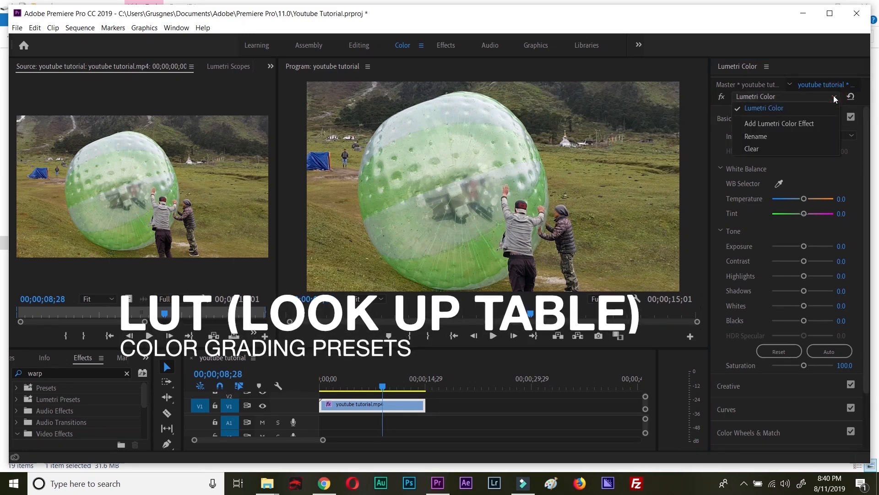
click(773, 123)
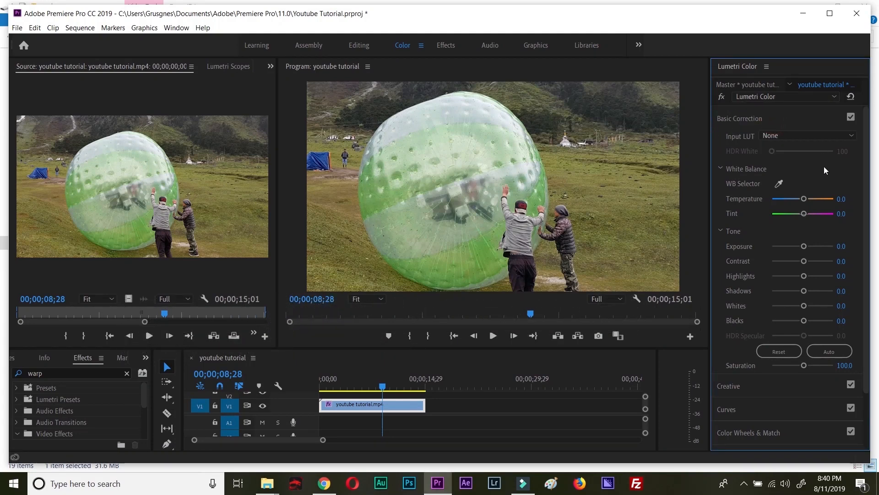
Switch between the first and second Lumetri Color effects and add a third one to the clip.
click(782, 97)
click(758, 107)
click(763, 96)
click(759, 121)
click(762, 98)
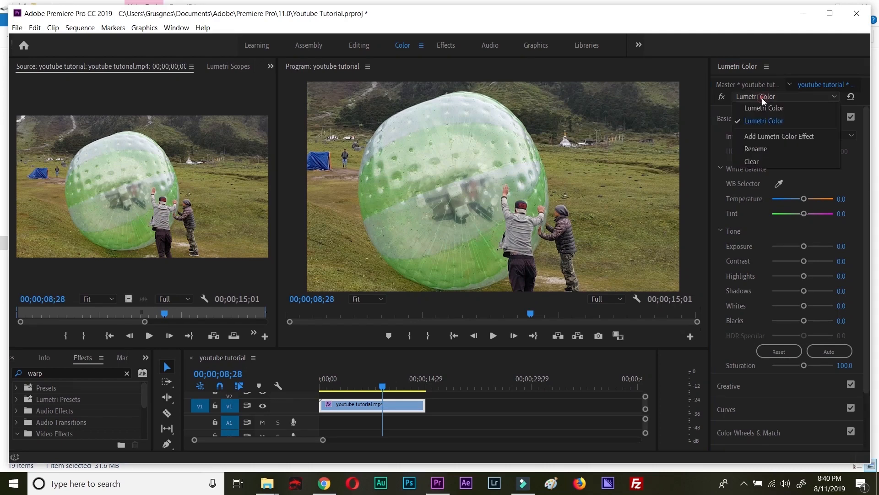
click(782, 139)
scroll(797, 349, down, 3)
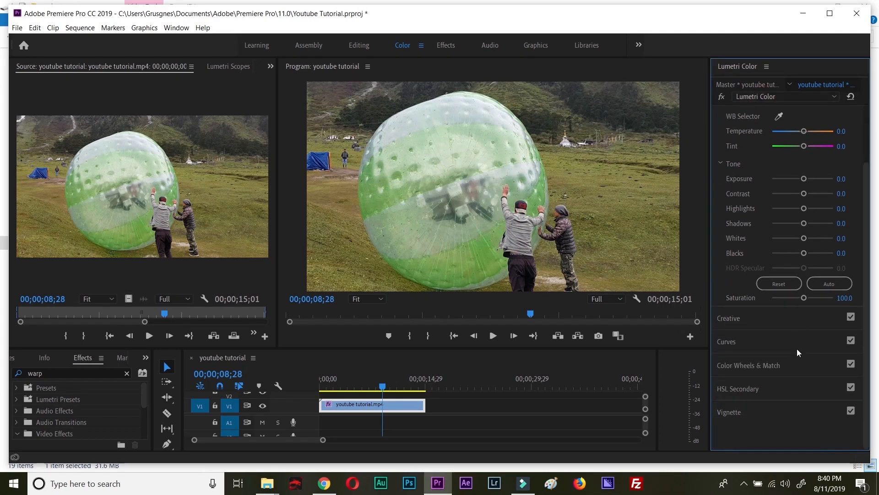
scroll(797, 348, up, 3)
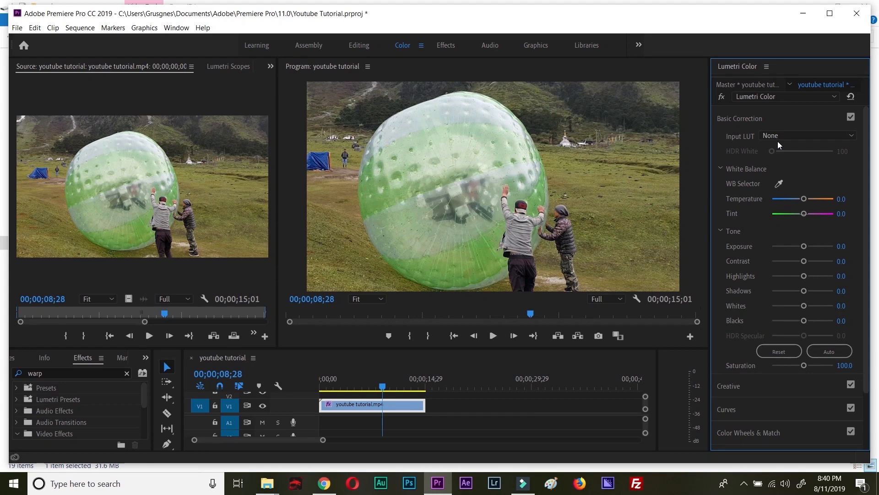
Try Basic Correction with Exposure -0.1, Contrast 33.3, Highlights 35.2, Shadows -24.1, Whites 46.3 and Blacks -22.2, and reset the effect.
click(748, 125)
click(742, 117)
drag(804, 248, 795, 321)
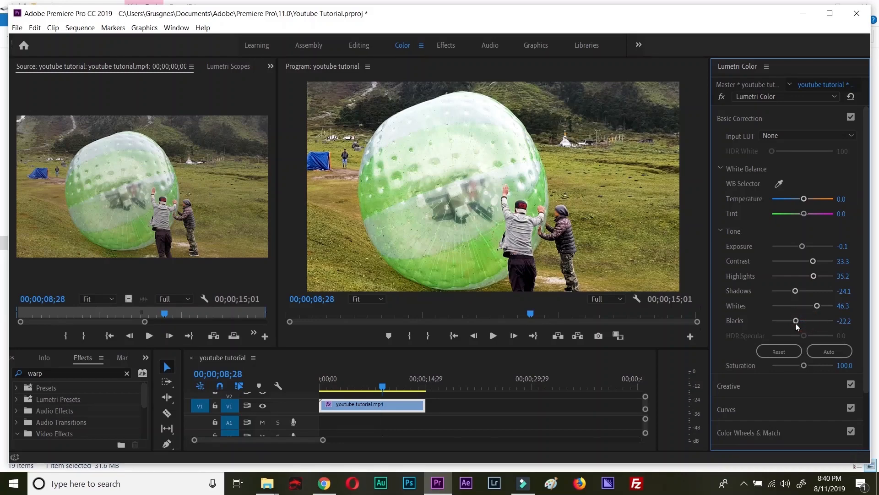
drag(803, 365, 804, 365)
click(851, 98)
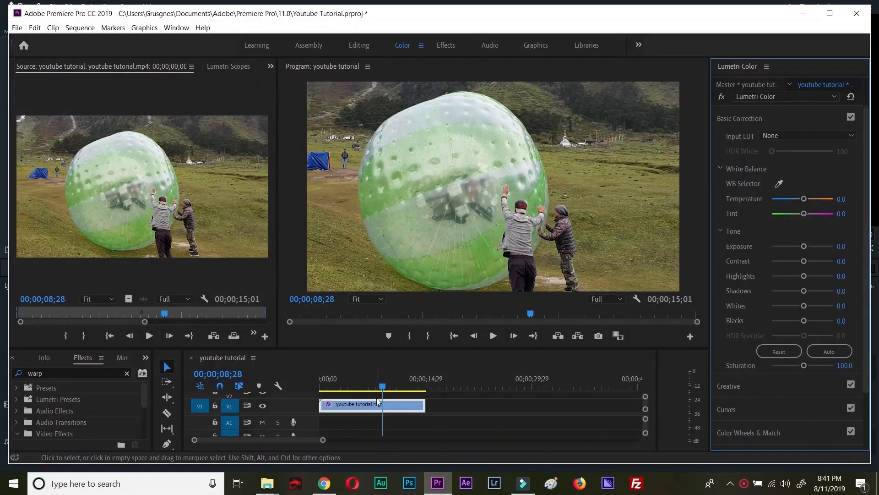
Move the playhead to 00;00;14;28 at the clip's end and open the sequence's media export settings in the maximized window.
drag(382, 389, 425, 379)
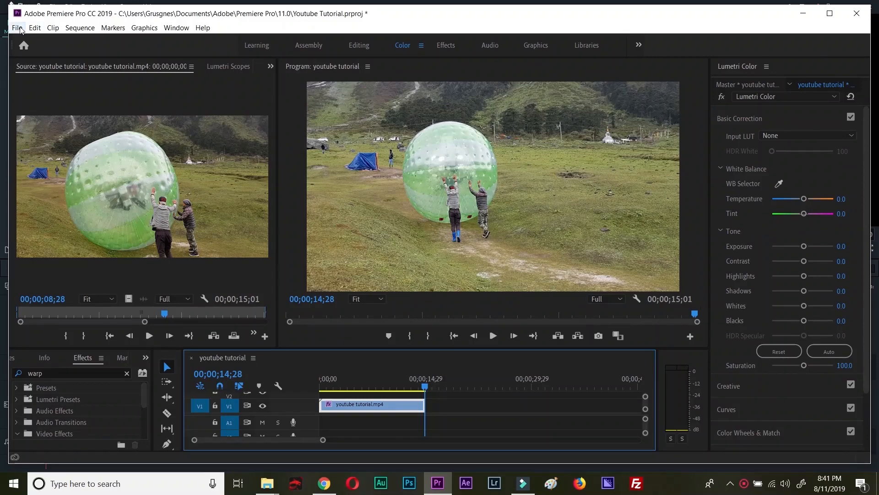
click(829, 13)
click(8, 19)
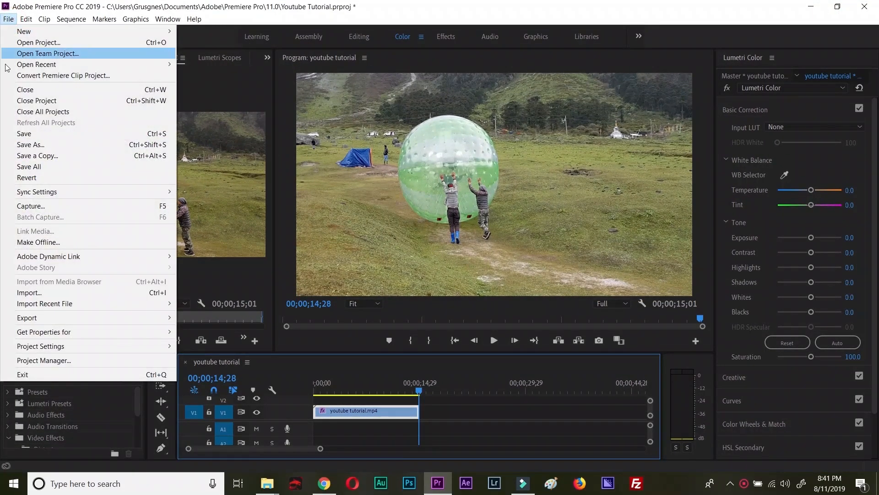
mouse_move(46, 318)
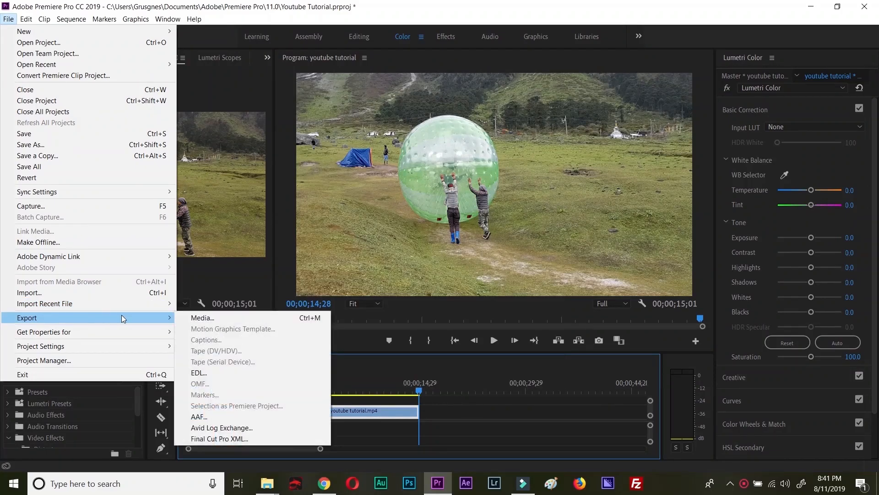
click(209, 318)
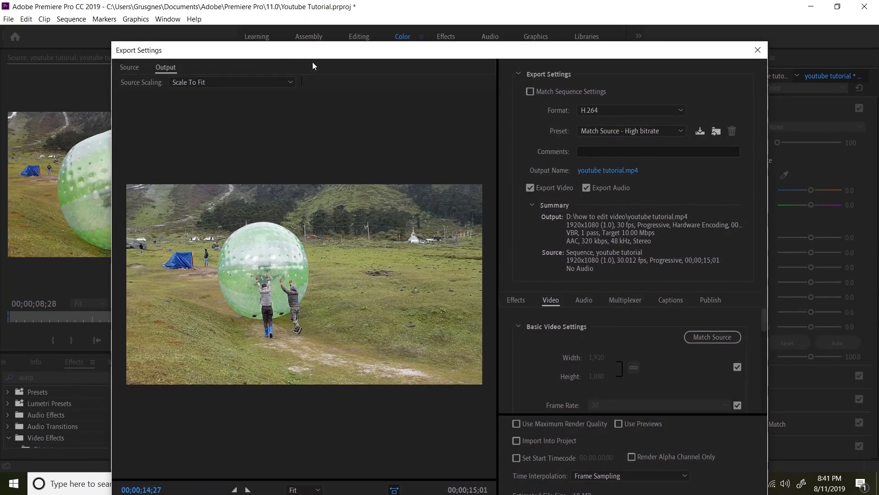
drag(320, 56, 278, 5)
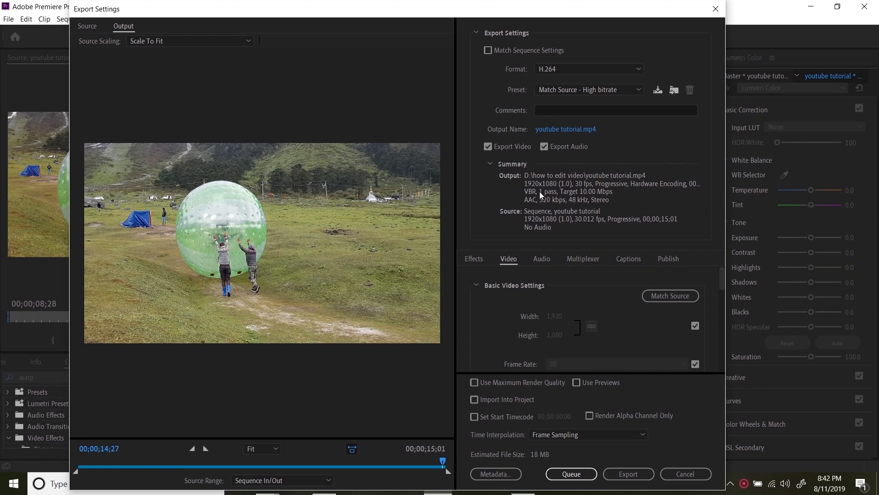
Try the QuickTime, AVI (Uncompressed) and MPEG4 export formats and switch the format back to H.264.
click(556, 70)
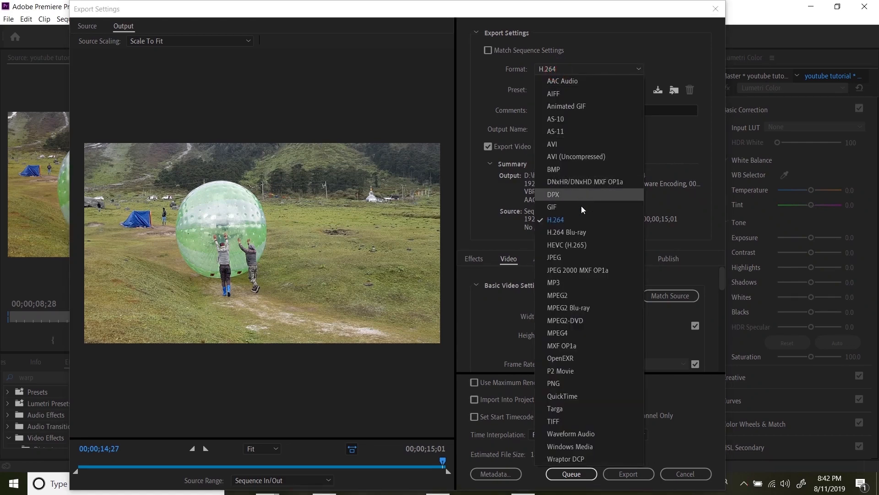
click(563, 221)
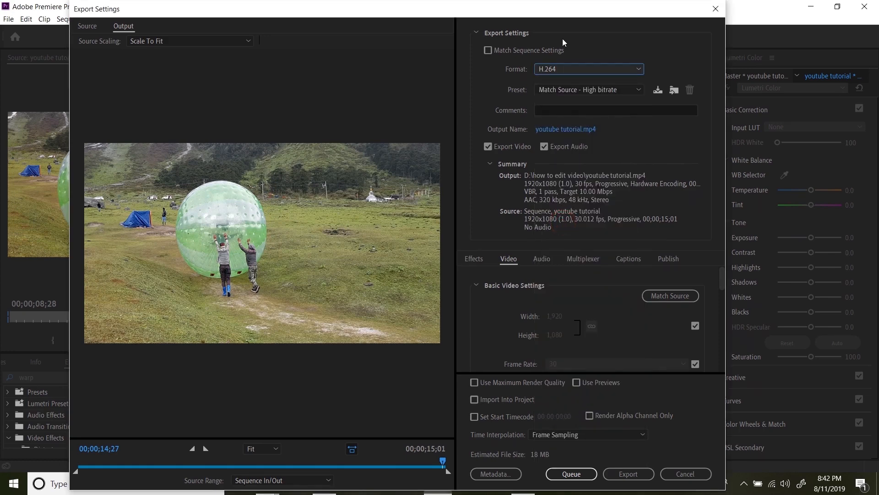
click(553, 69)
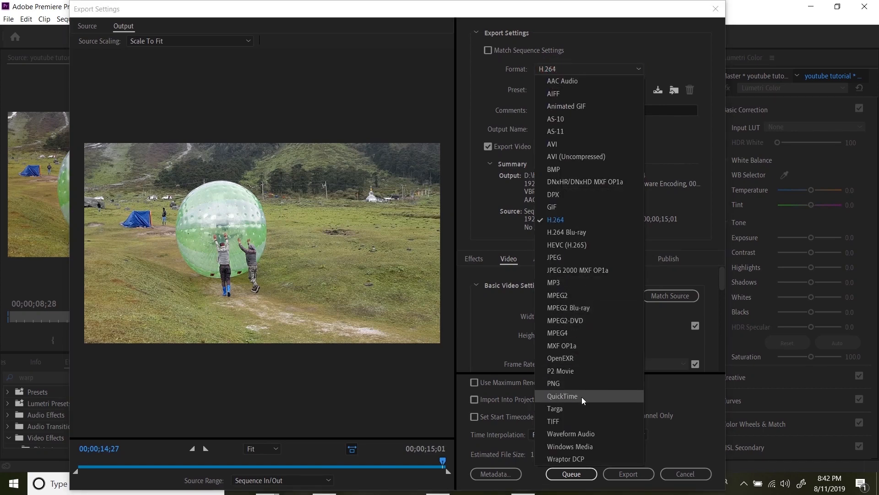
click(563, 396)
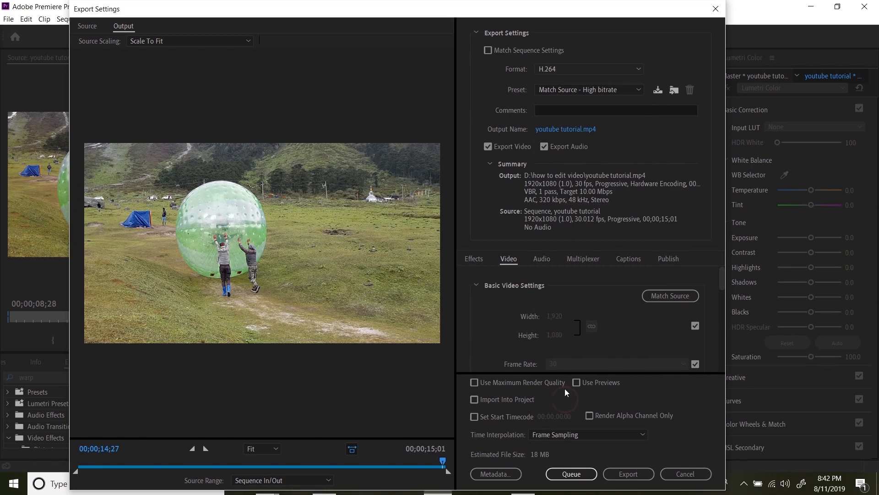
click(560, 71)
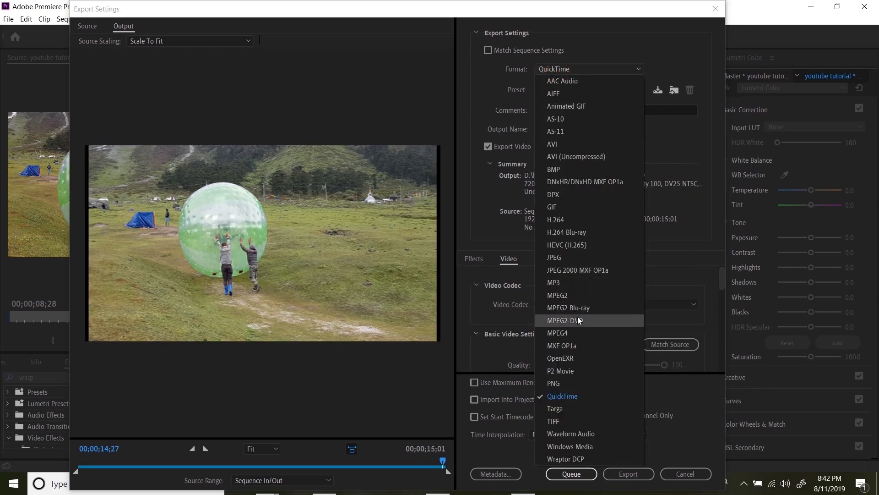
click(591, 157)
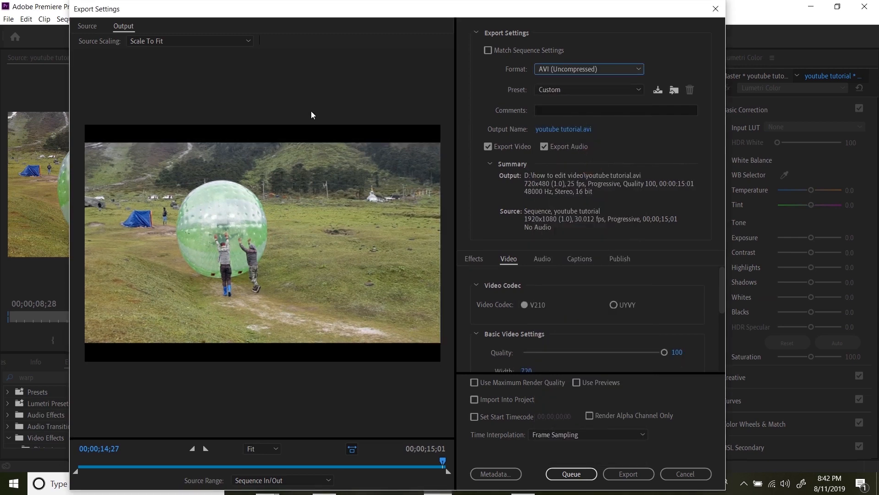
click(568, 71)
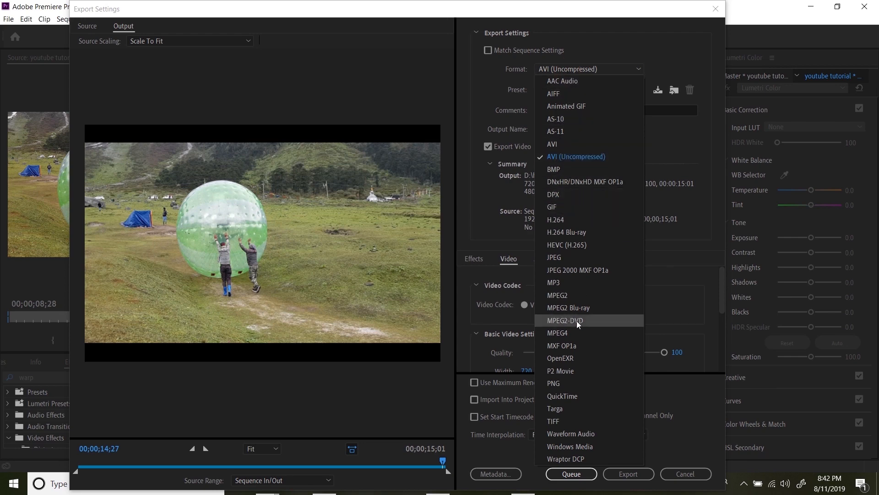
click(564, 330)
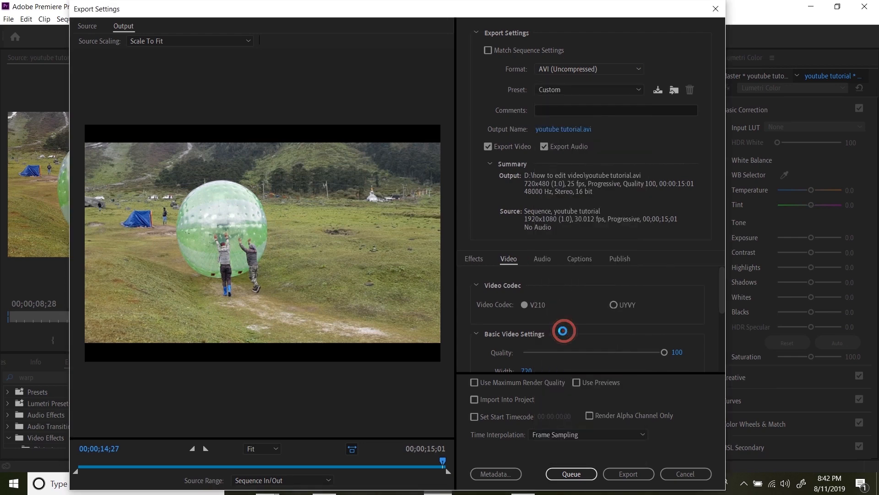
click(570, 70)
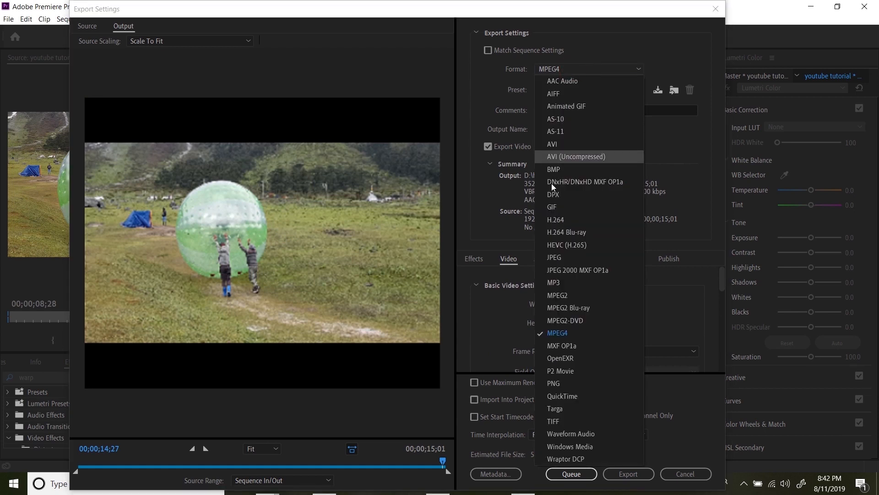
click(561, 220)
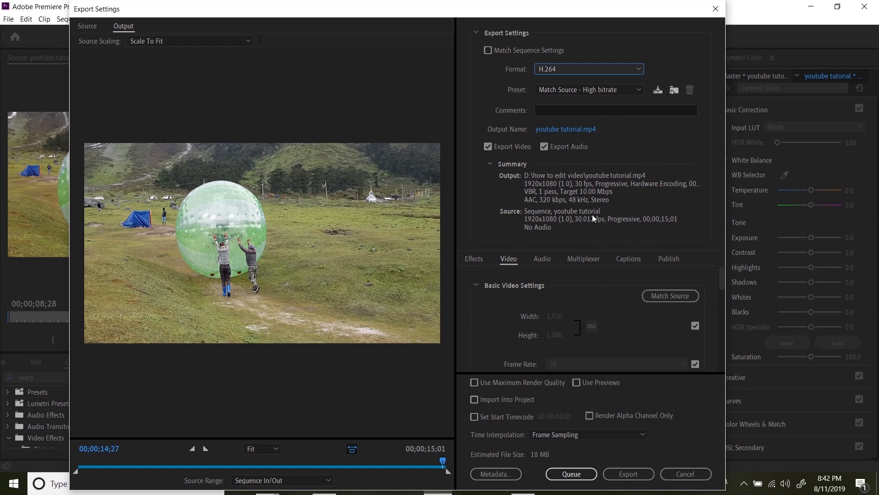
Set the export's output file name to youtube tutorial edited.mp4 in the how to edit video folder.
click(566, 130)
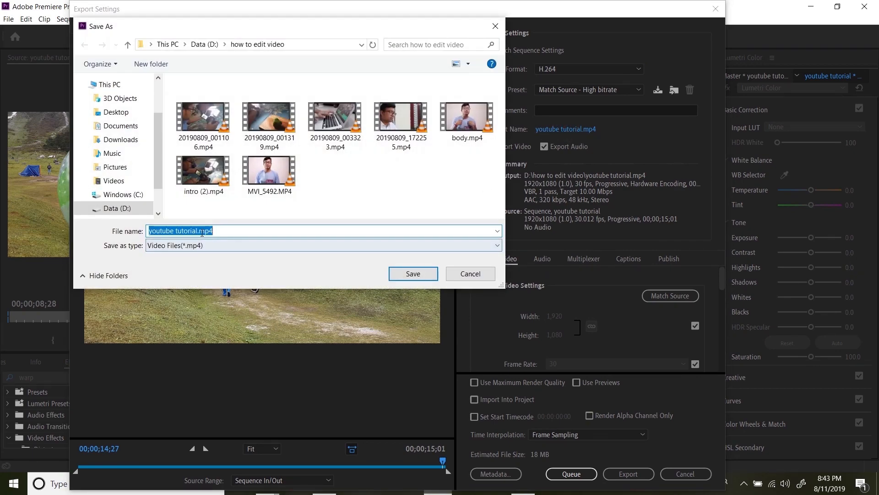
click(197, 232)
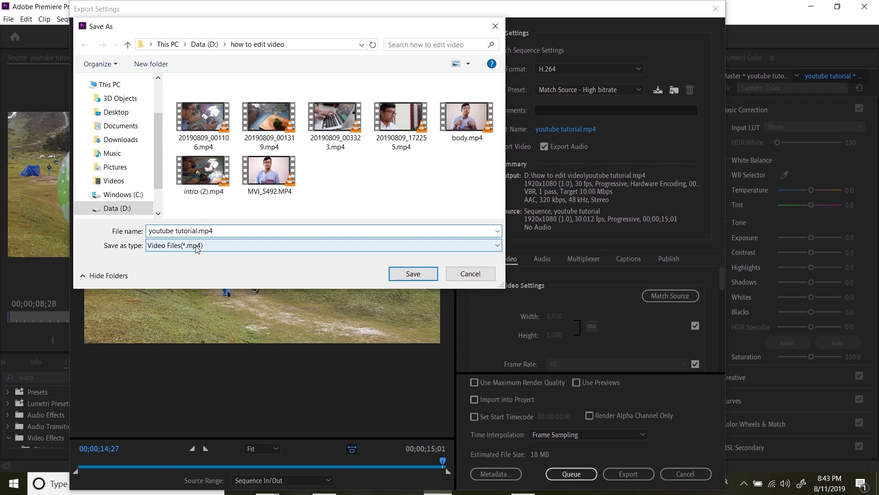
text(edited)
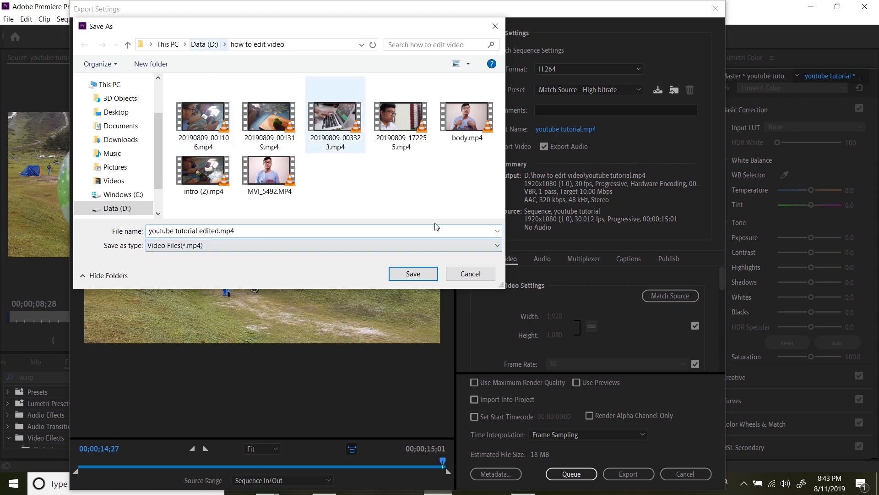
click(413, 274)
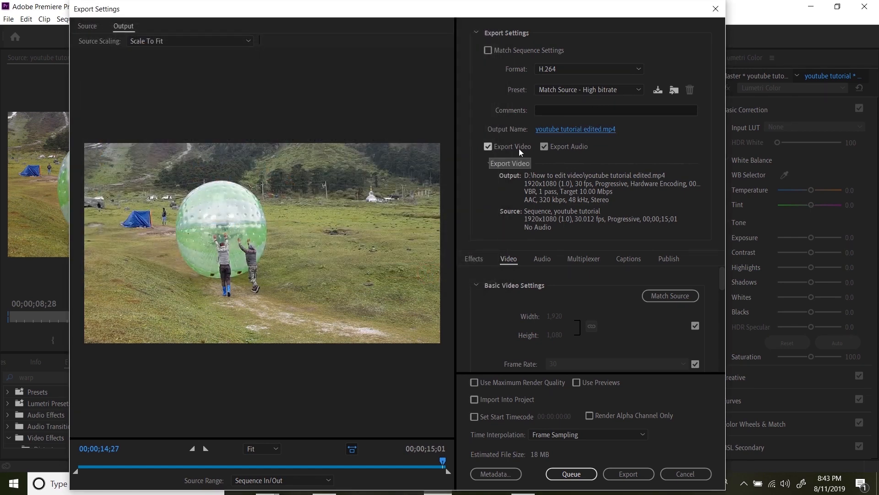
Try switching audio export and video export off in turn, and turn both back on.
click(544, 148)
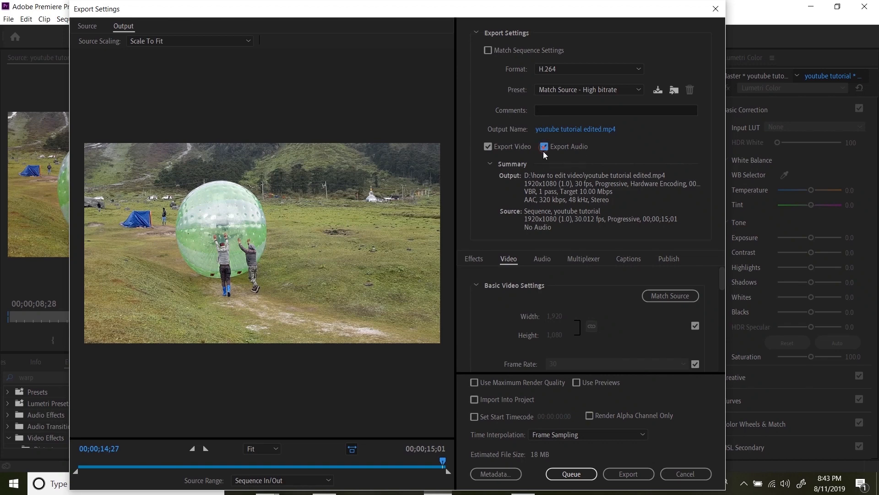
click(544, 148)
click(544, 146)
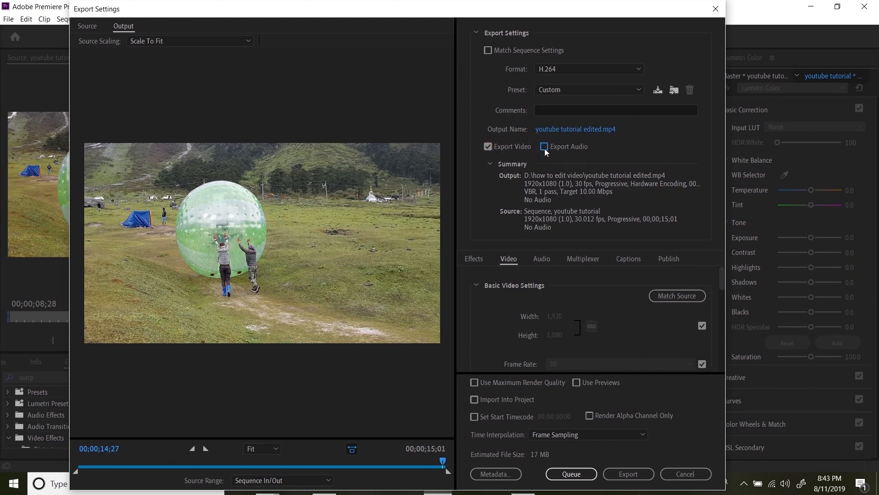
click(545, 146)
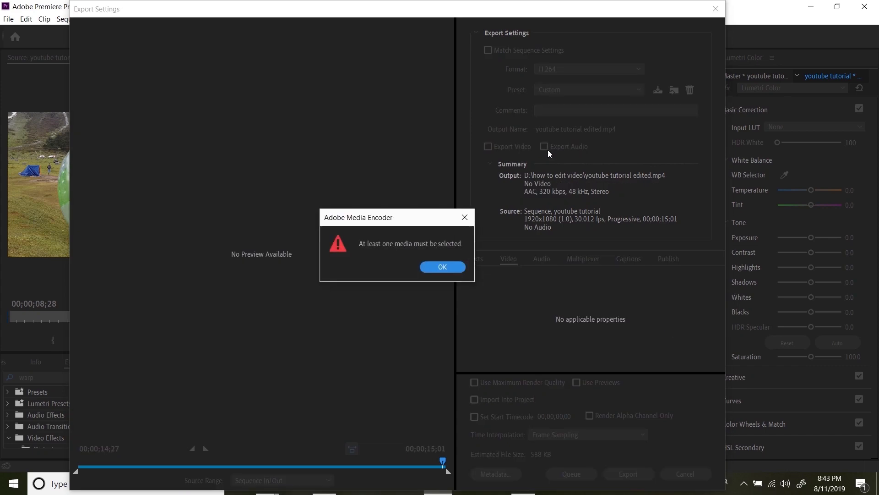
click(445, 267)
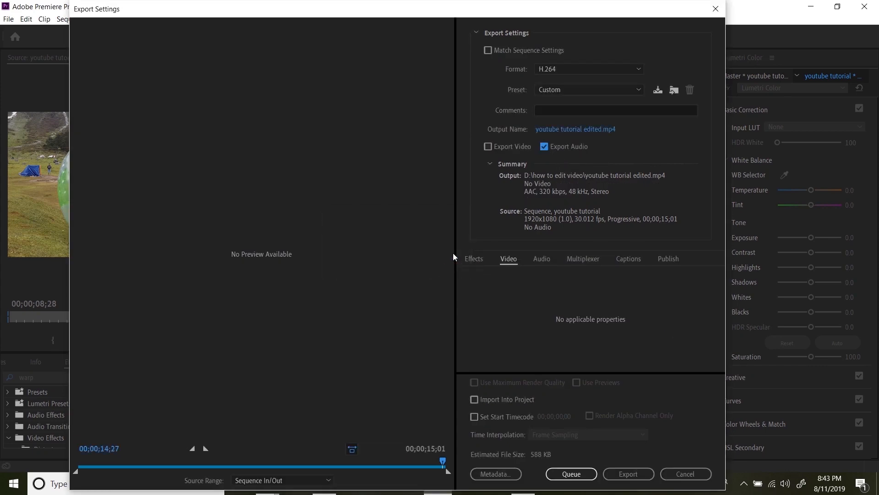
click(489, 147)
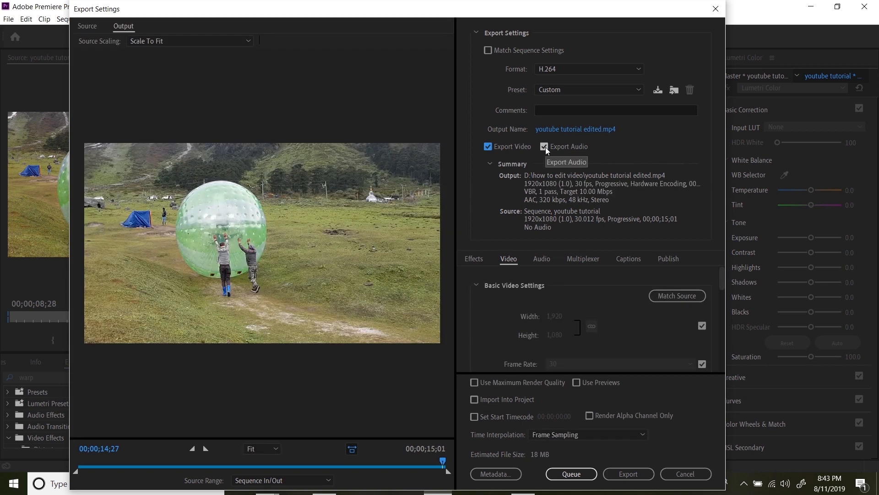
Export the sequence as video only, without audio, using maximum render quality.
click(545, 147)
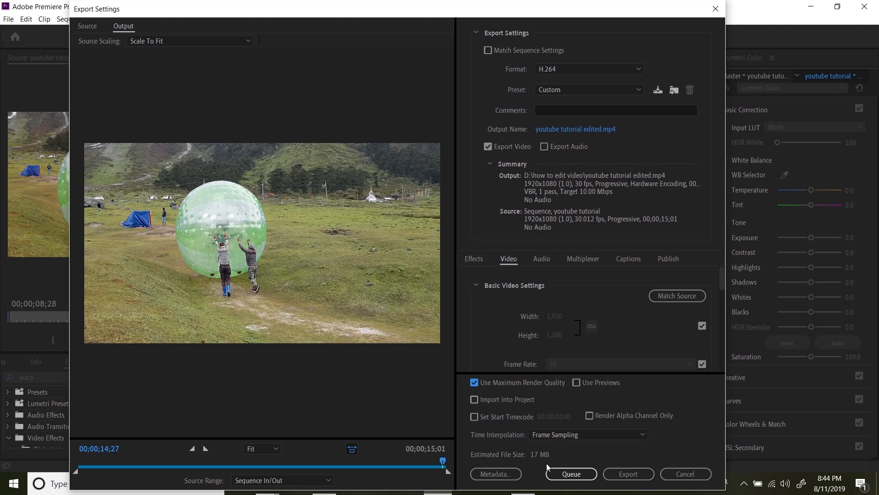
click(625, 475)
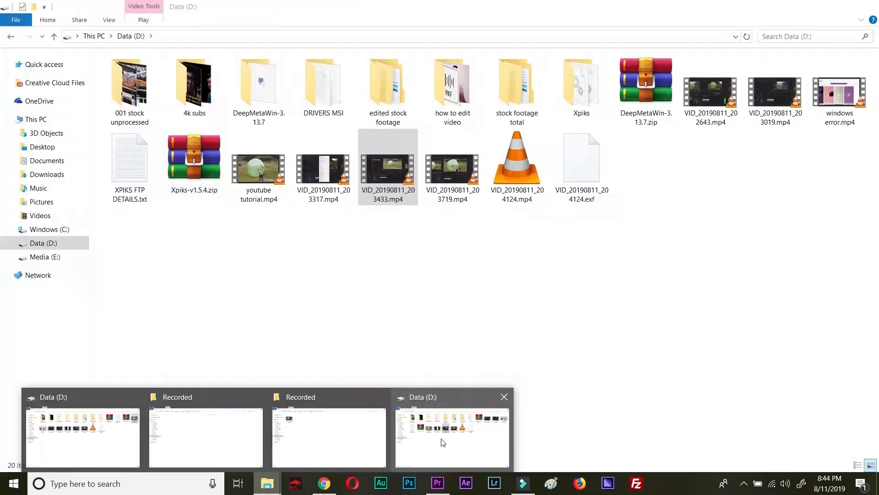
Switch to the Data (D:) window in File Explorer and refresh the folder to look for the exported file.
click(443, 442)
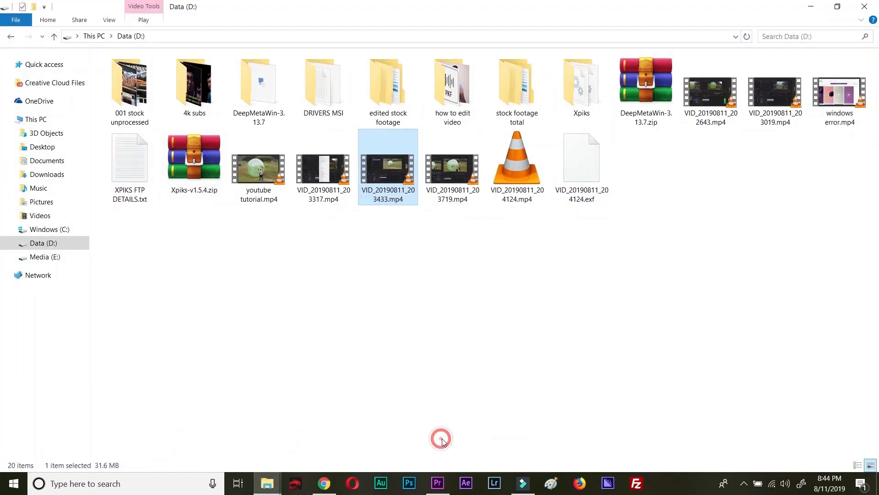
click(667, 299)
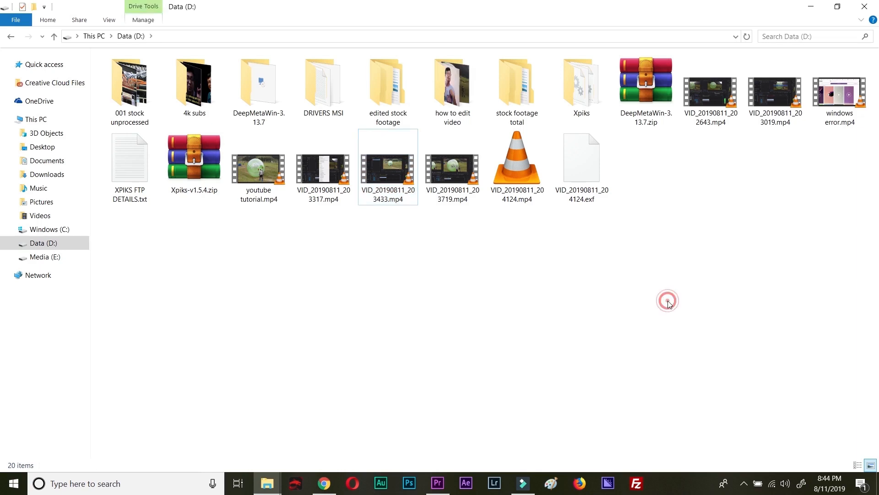
right_click(658, 271)
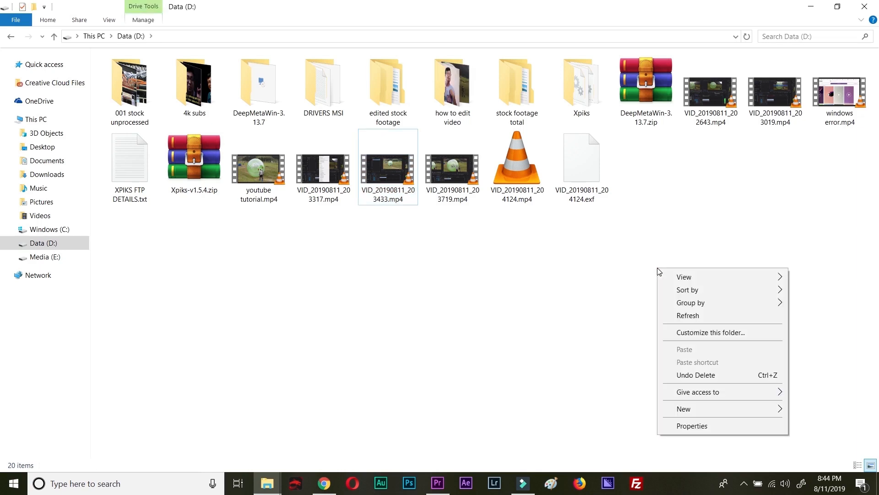
click(691, 315)
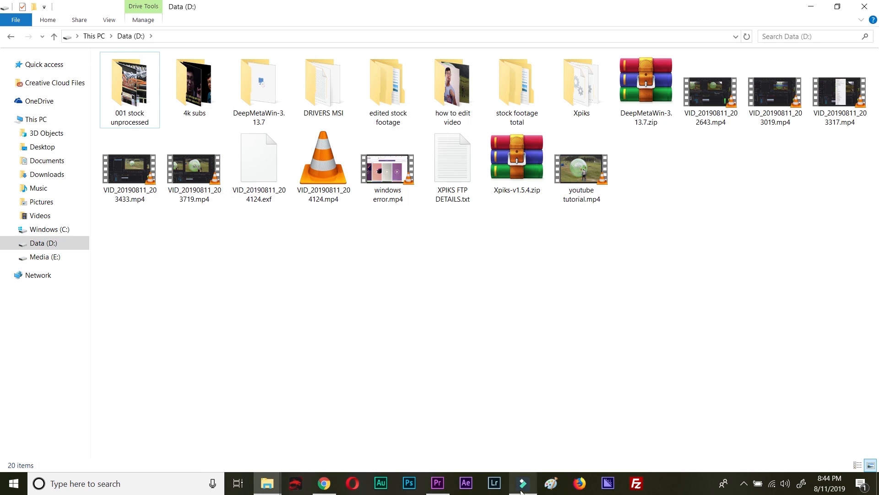
Switch back to Premiere Pro, reopen the export settings to check the output location, and close them.
click(435, 480)
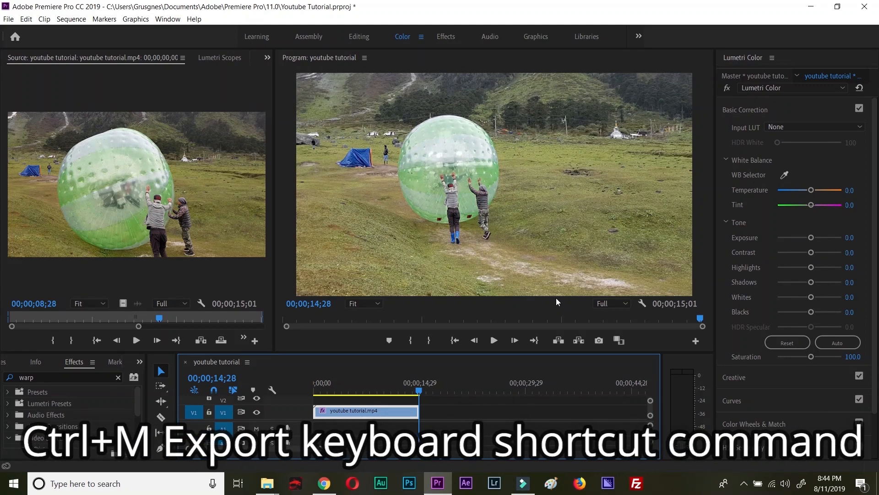
key(ctrl+m)
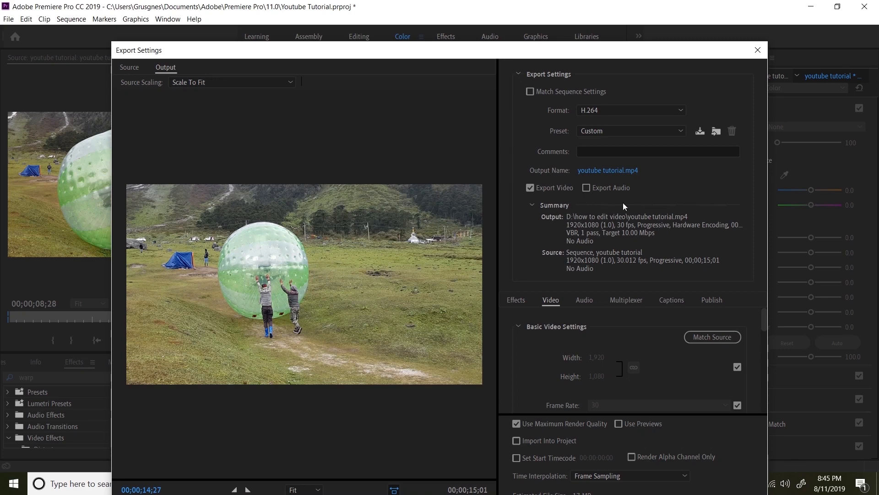
click(756, 51)
Switch to File Explorer, open the how to edit video folder on Data (D:) and play youtube tutorial edited.mp4.
mouse_move(267, 483)
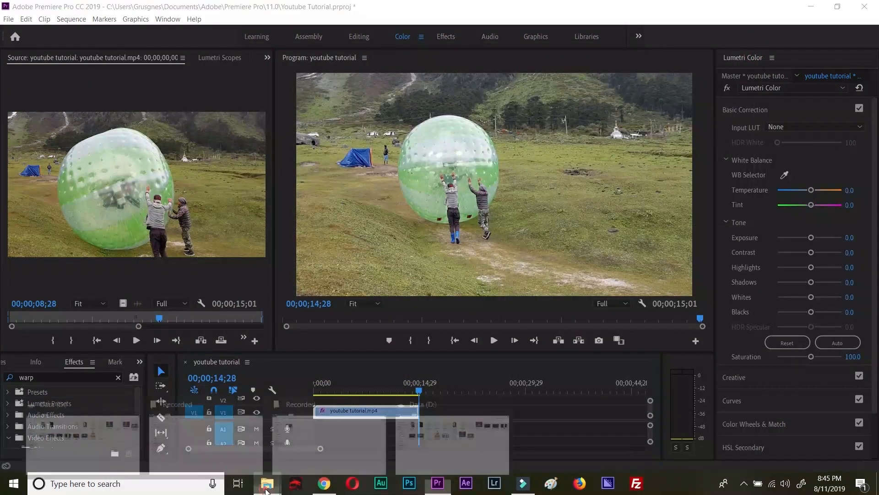
click(472, 419)
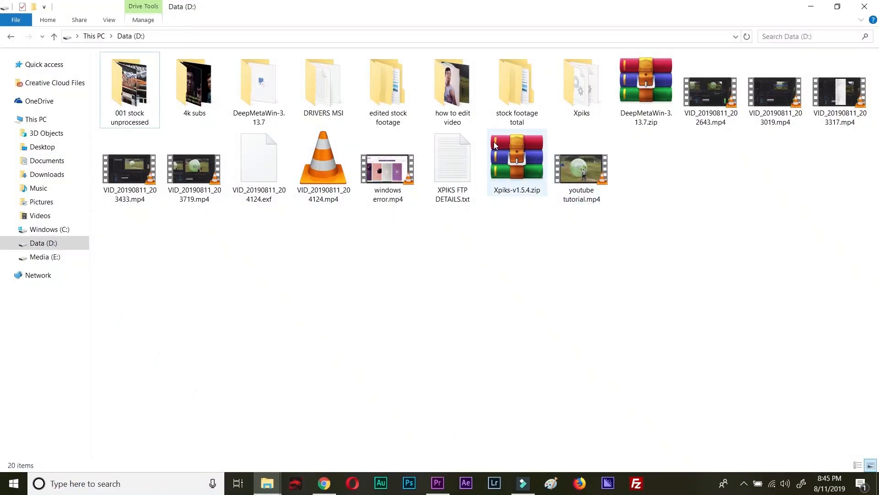
double_click(451, 92)
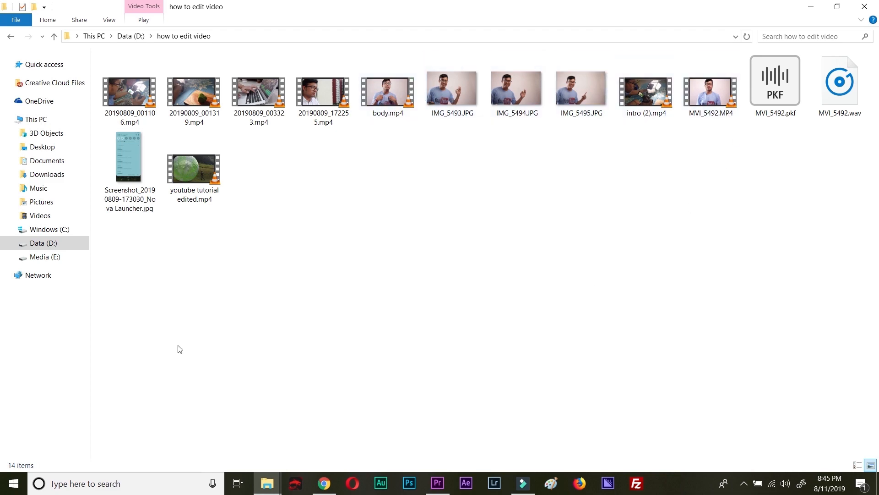
double_click(200, 187)
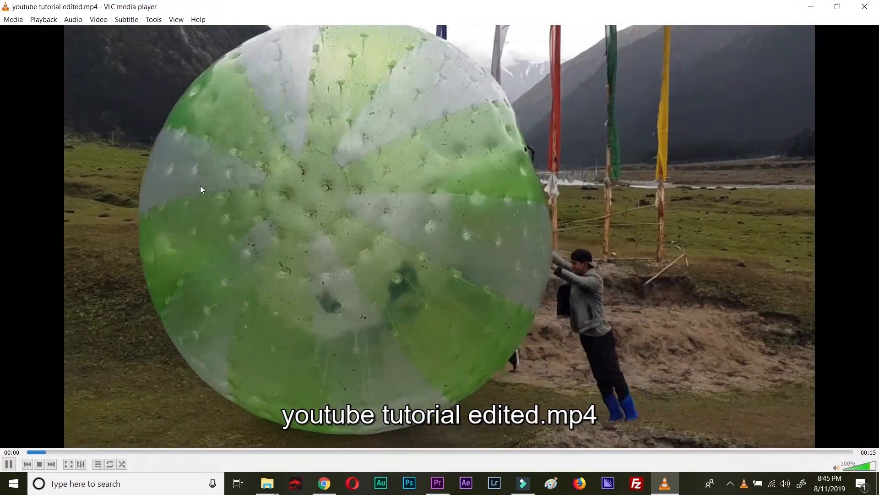